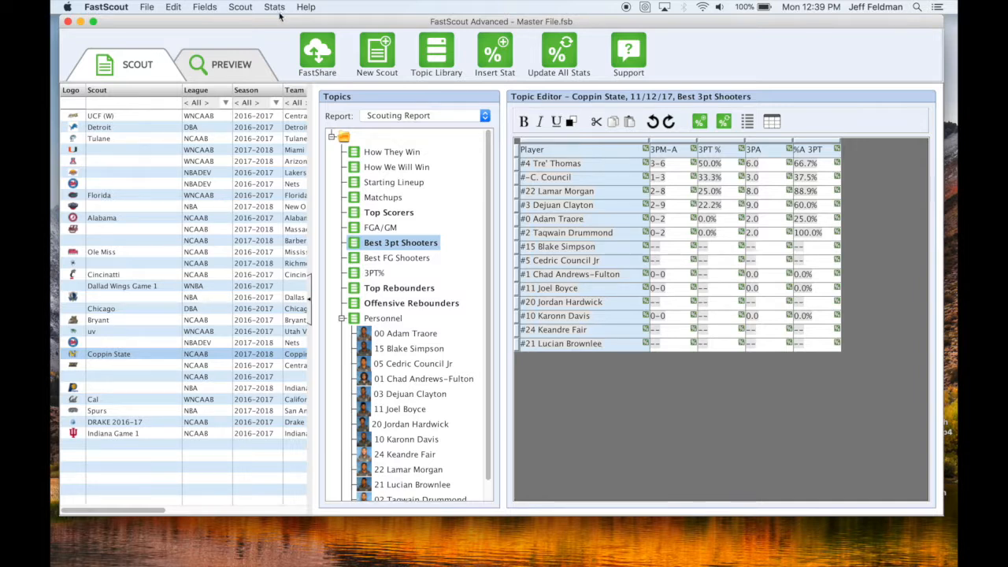
Download the latest NCAAB stats database and dismiss the download notices
{"action": "left_click", "coordinate": [274, 7]}
{"action": "mouse_move", "coordinate": [297, 67]}
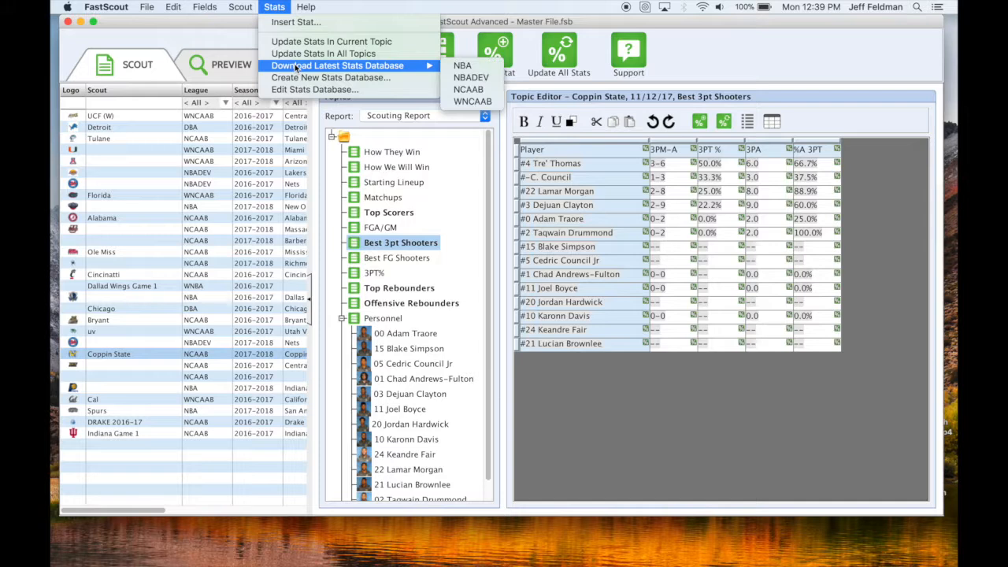
{"action": "left_click", "coordinate": [476, 95]}
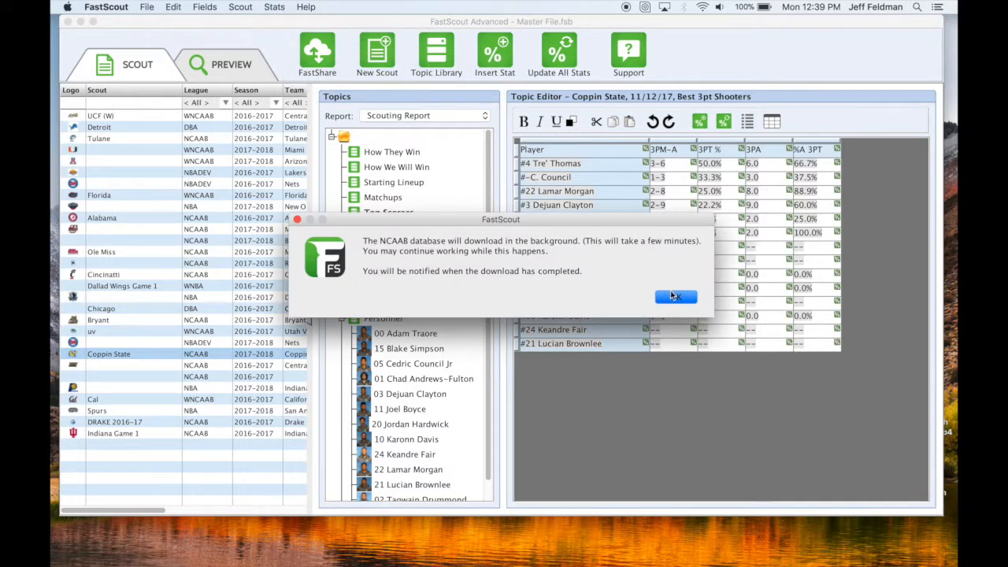
{"action": "key", "text": "Return"}
{"action": "left_click", "coordinate": [554, 29]}
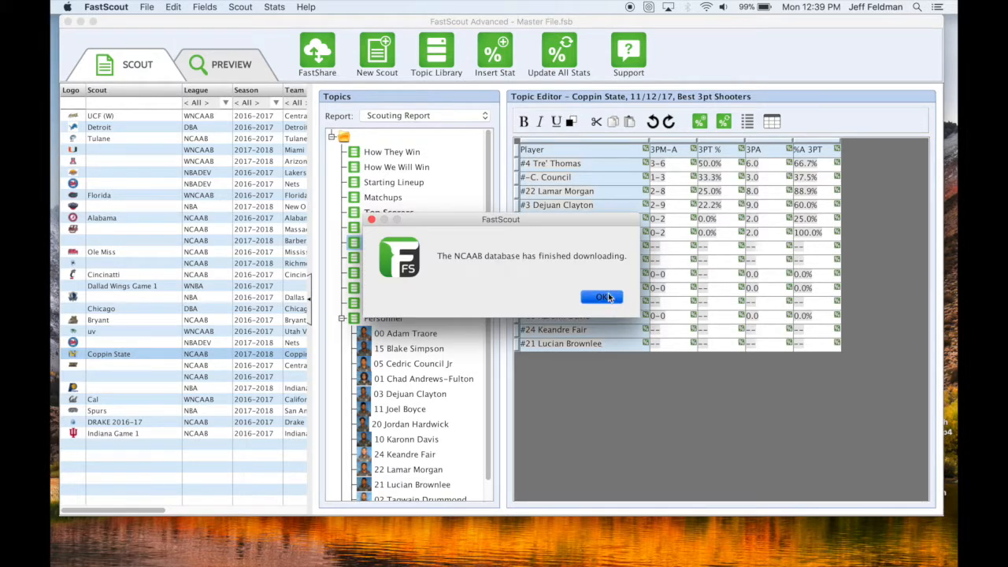
{"action": "left_click", "coordinate": [602, 297]}
Create a new NCAAB scout for Bethune-Cookman, season 2017-2018, with the stat season set to 2016-2017
{"action": "left_click", "coordinate": [380, 57]}
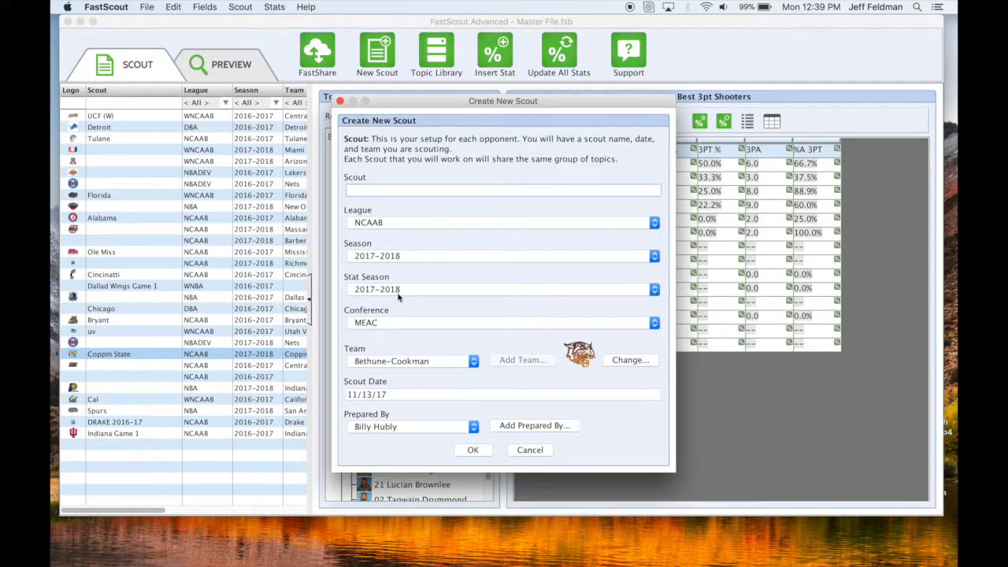
{"action": "left_click", "coordinate": [373, 290]}
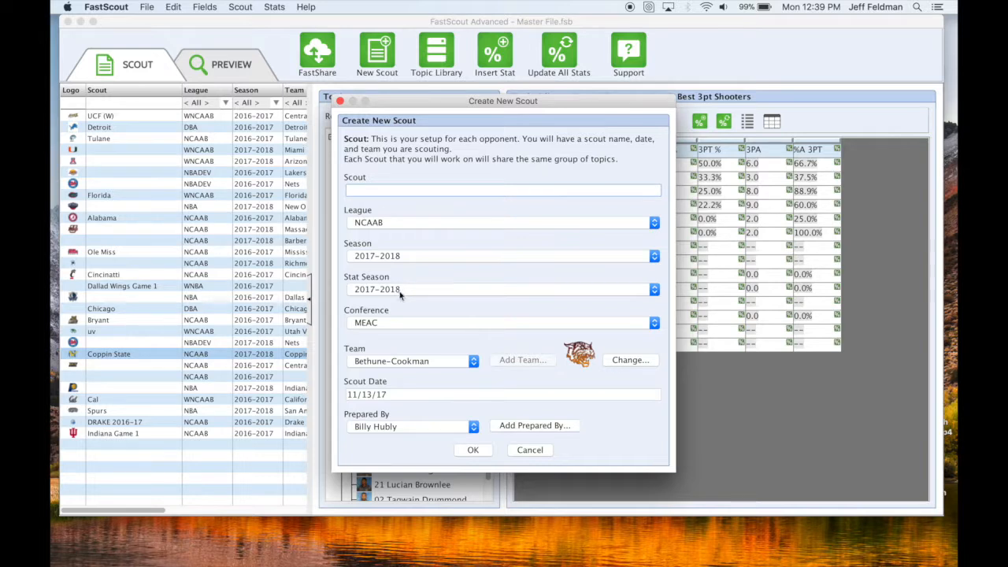
{"action": "left_click", "coordinate": [400, 292]}
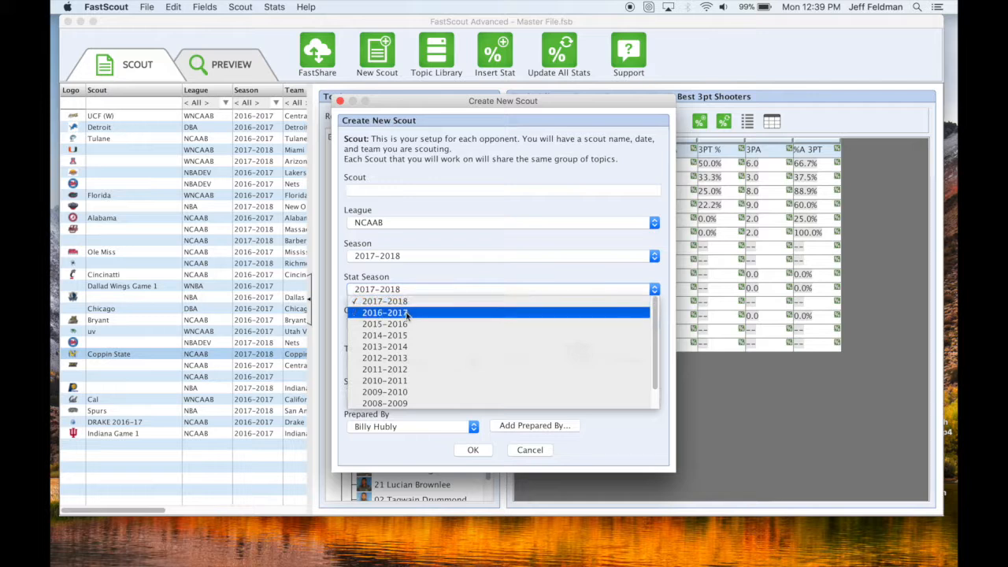
{"action": "left_click", "coordinate": [407, 314]}
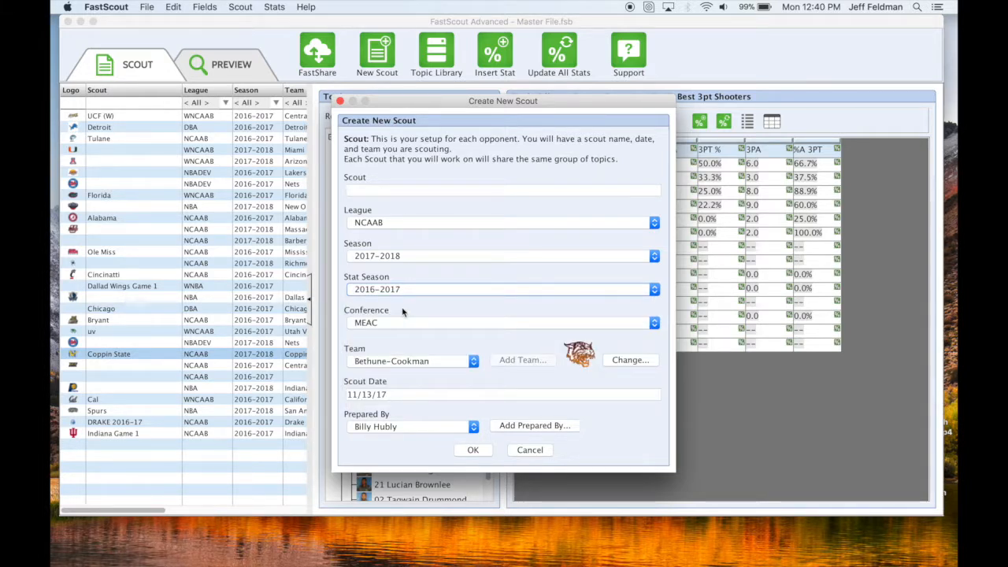
{"action": "left_click", "coordinate": [480, 453]}
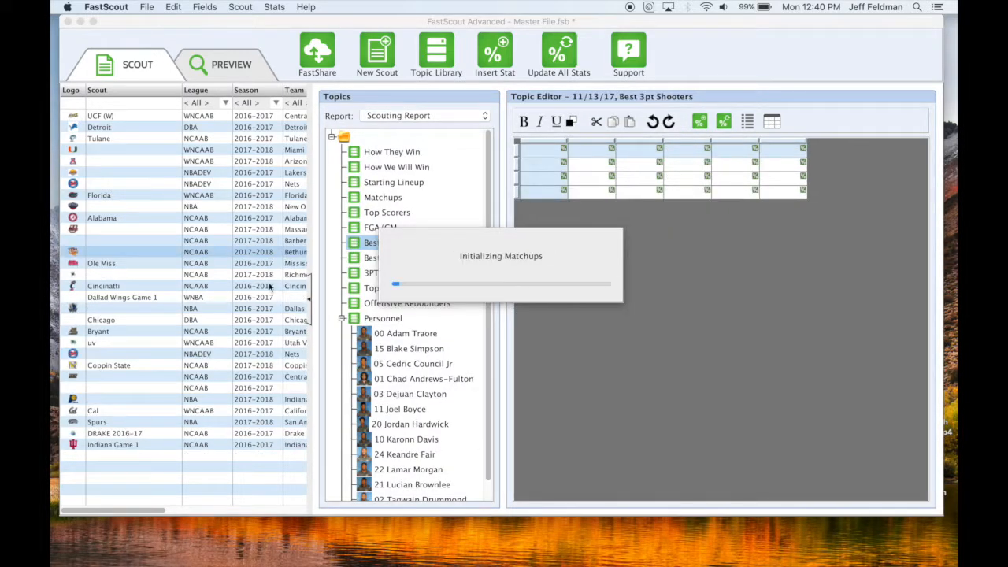
Review the stat season in the new Bethune-Cookman scout's settings and close them without changes
{"action": "left_click", "coordinate": [147, 272]}
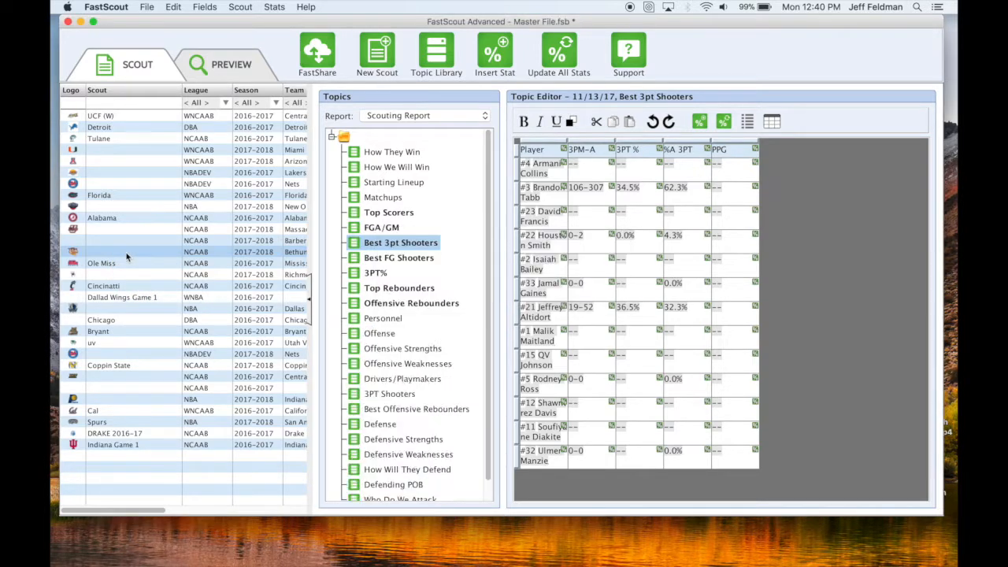
{"action": "double_click", "coordinate": [124, 255]}
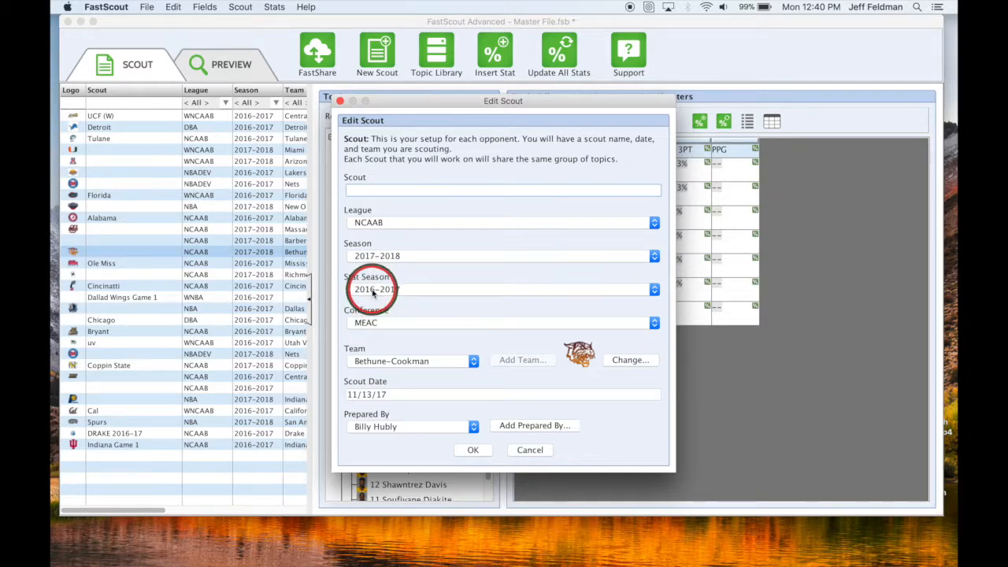
{"action": "left_click", "coordinate": [533, 447]}
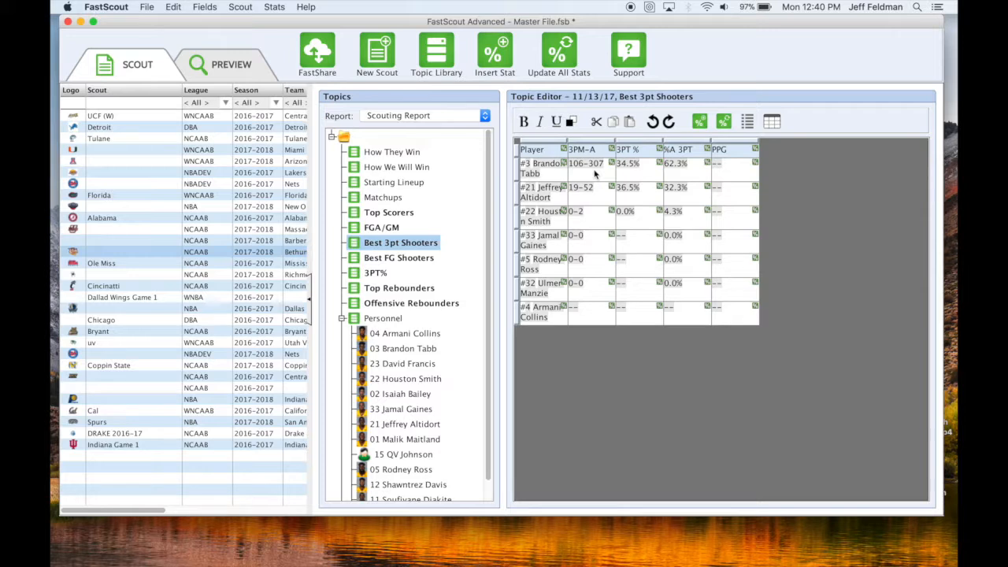
Inspect which season the player stats draw from in the Best 3pt Shooters and Top Rebounders topics
{"action": "mouse_move", "coordinate": [585, 170]}
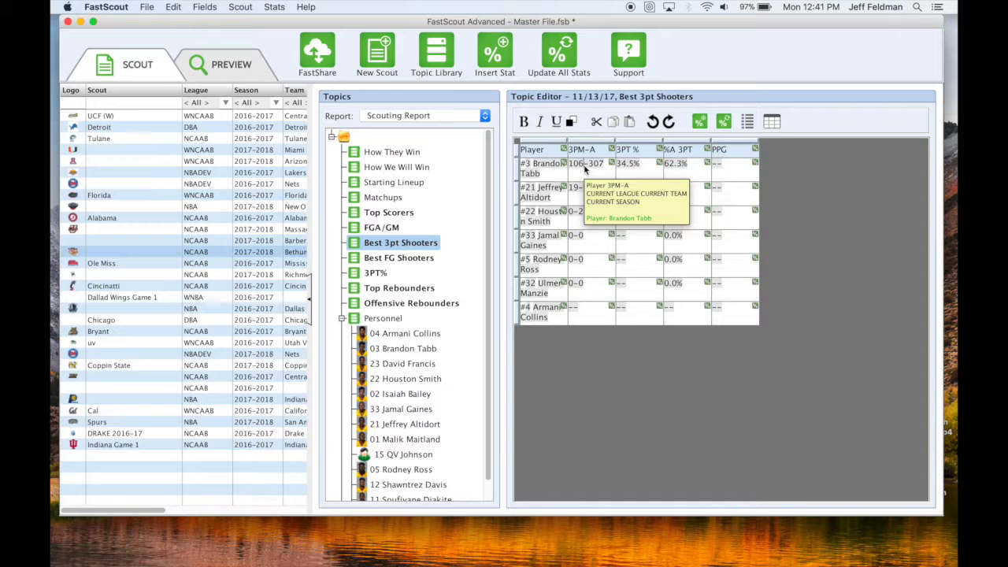
{"action": "left_click", "coordinate": [600, 208]}
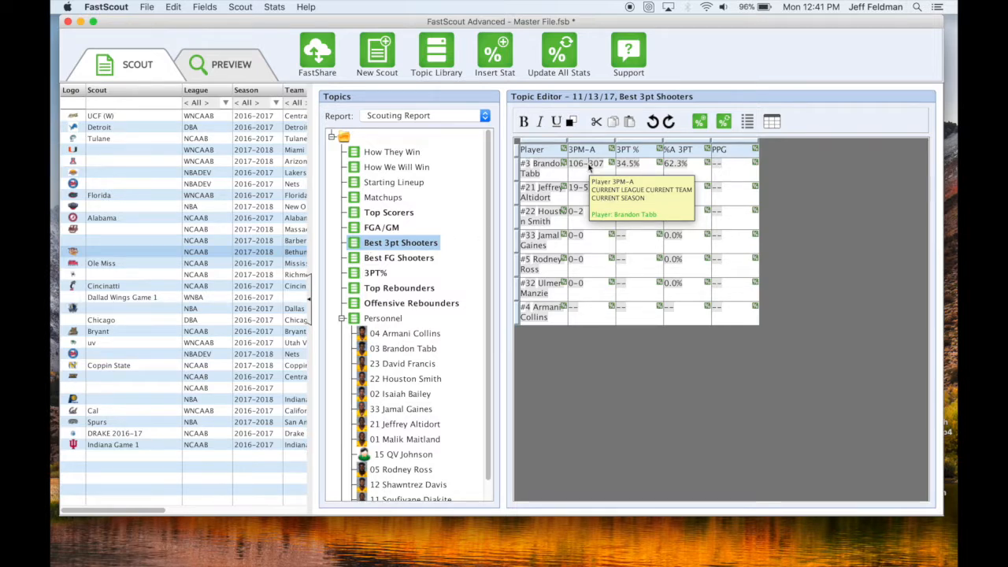
{"action": "left_click", "coordinate": [400, 331]}
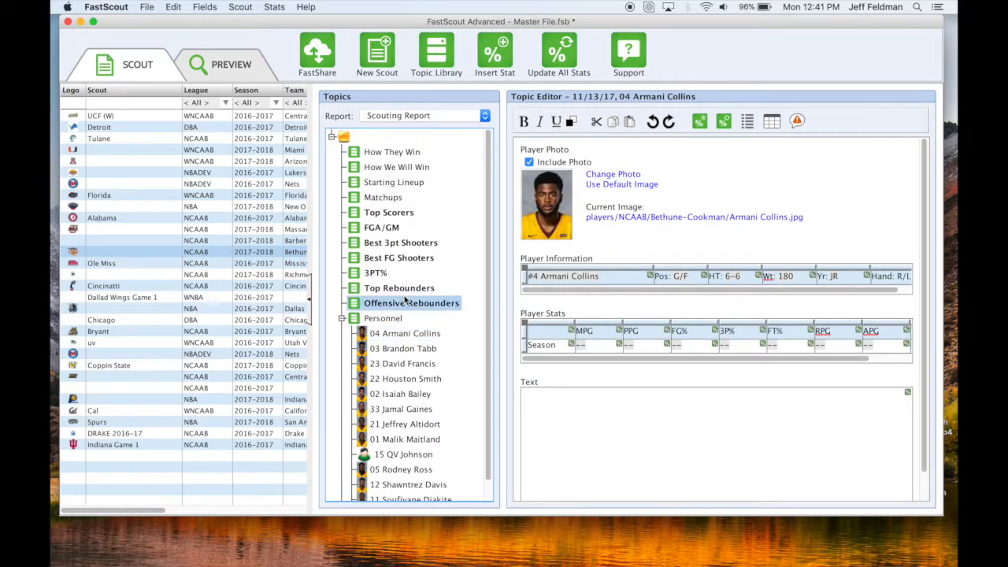
{"action": "left_click", "coordinate": [406, 304]}
{"action": "left_click", "coordinate": [422, 290]}
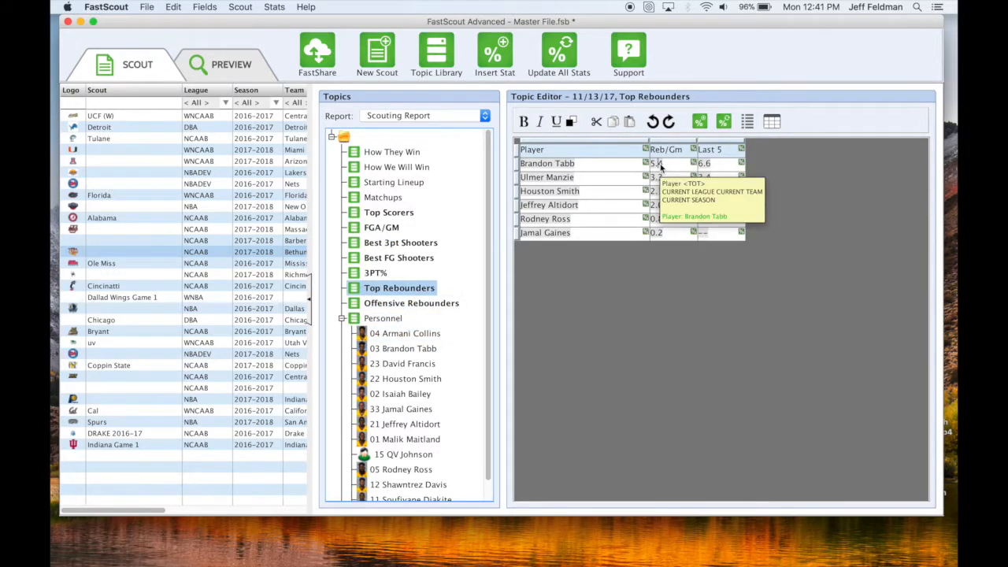
Compare the Player Stats tables on the Personnel pages of players #4 and #3
{"action": "left_click", "coordinate": [400, 334]}
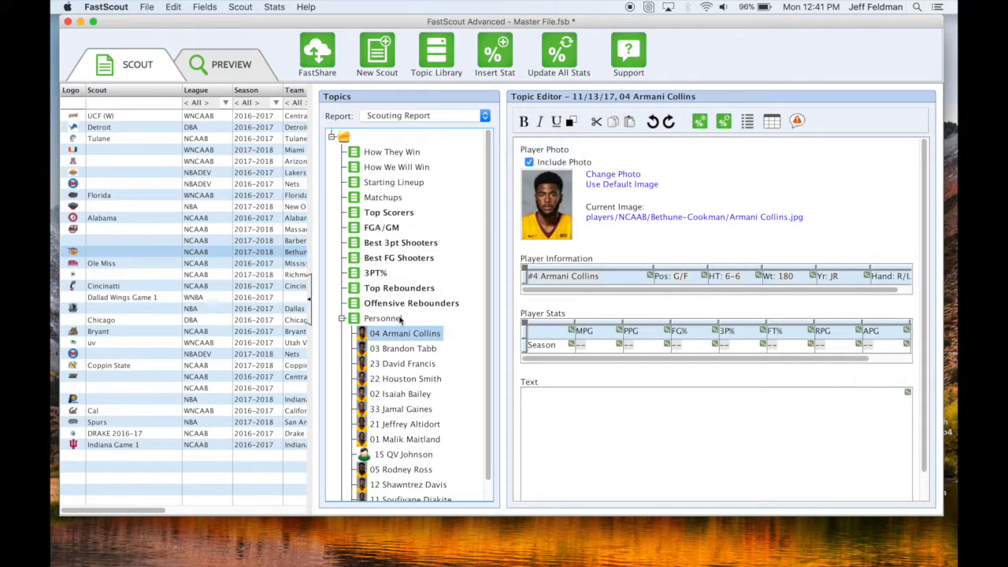
{"action": "mouse_move", "coordinate": [582, 351]}
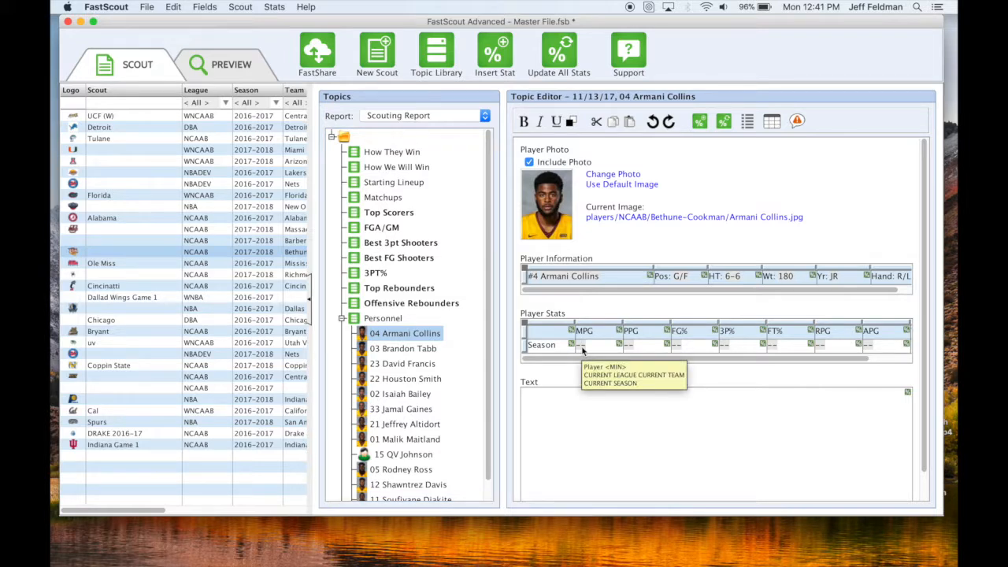
{"action": "mouse_move", "coordinate": [634, 349]}
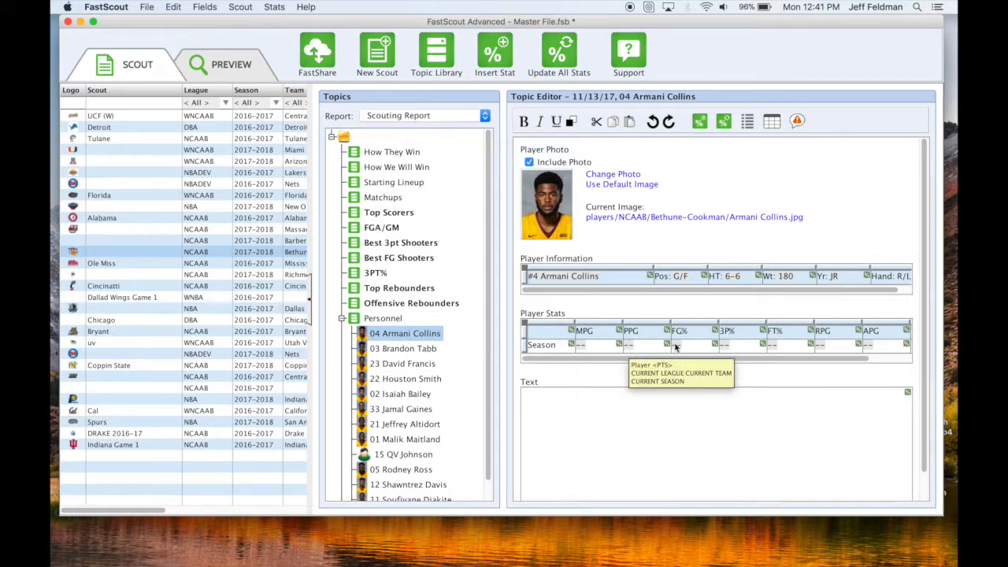
{"action": "left_click", "coordinate": [420, 350]}
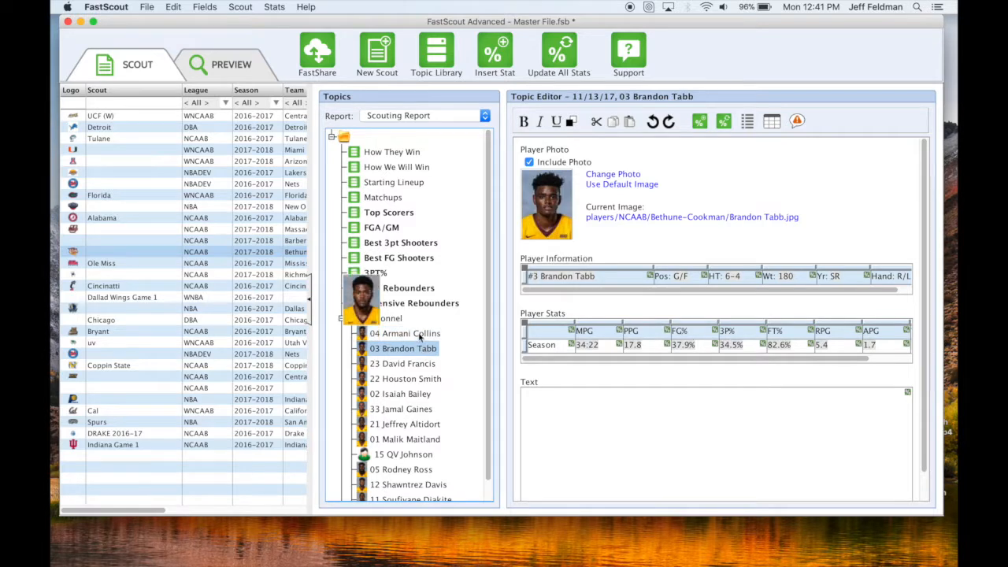
{"action": "left_click", "coordinate": [420, 334]}
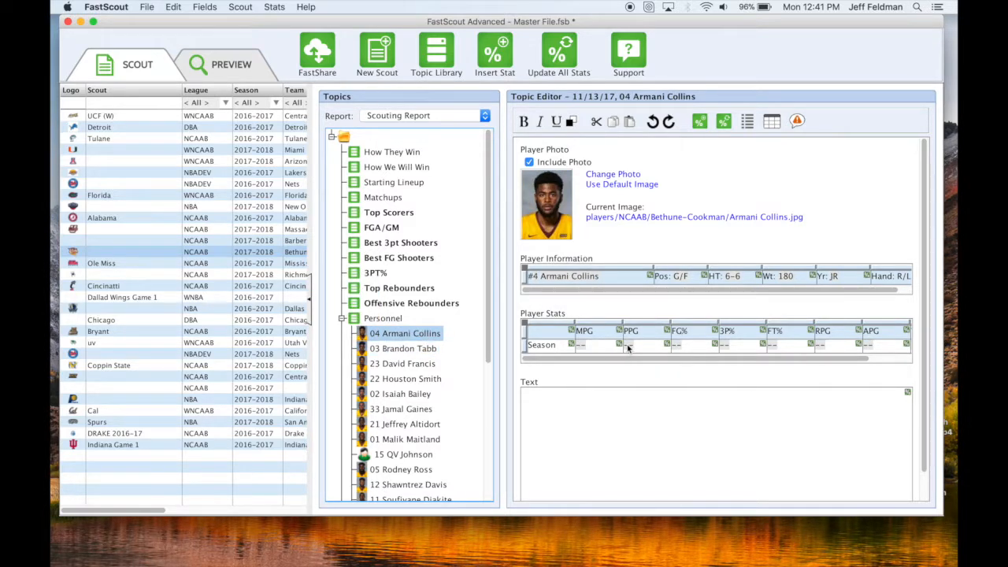
{"action": "left_click", "coordinate": [393, 350]}
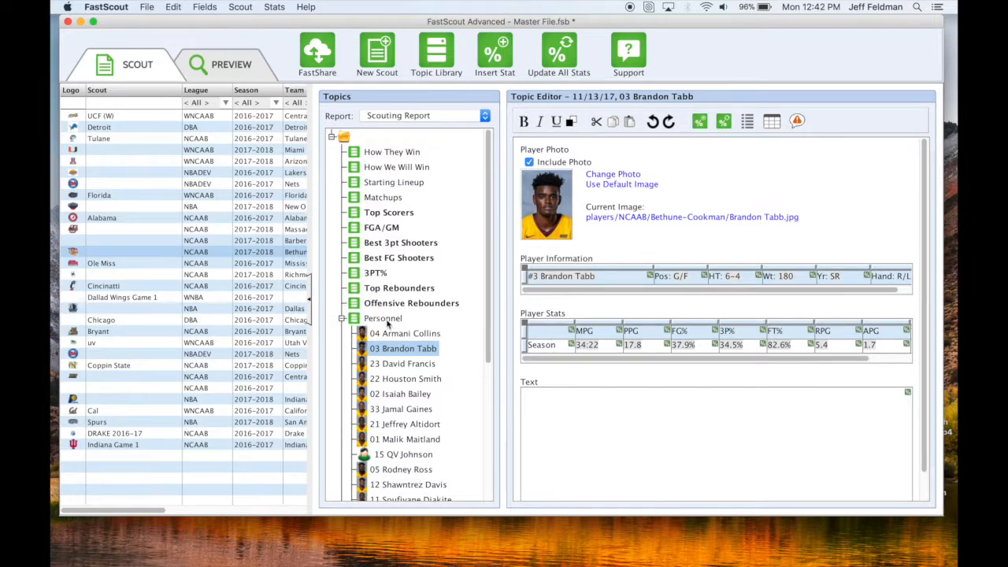
In the Personnel topic defaults, insert one row after the Season row of the Player Stats table
{"action": "right_click", "coordinate": [383, 318]}
{"action": "left_click", "coordinate": [429, 360]}
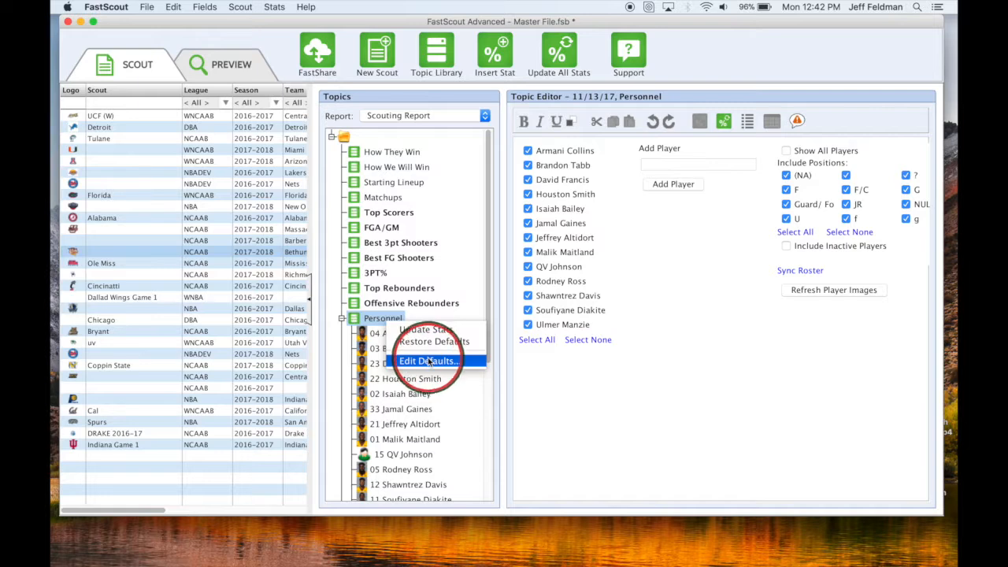
{"action": "left_click_drag", "start_coordinate": [754, 256], "coordinate": [754, 329]}
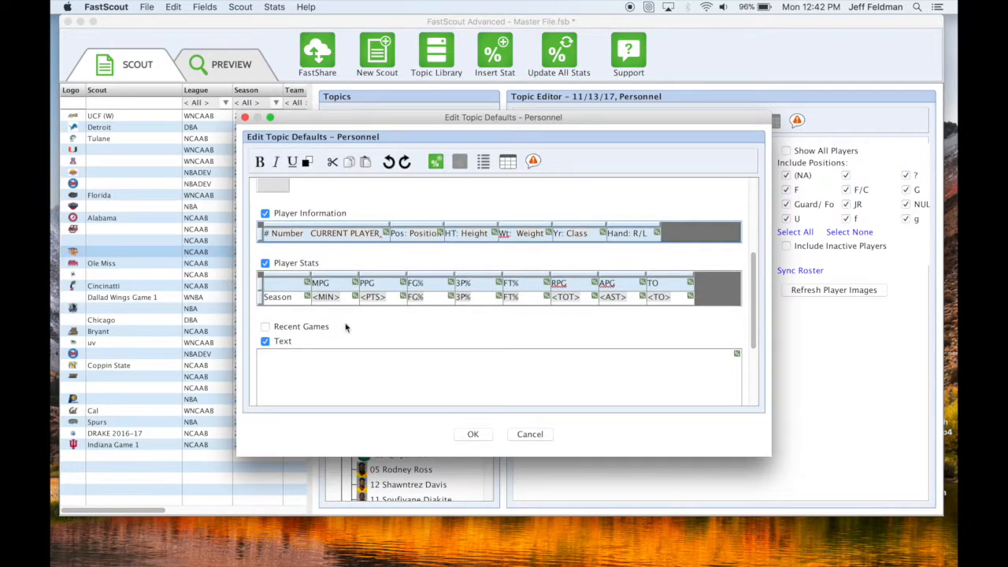
{"action": "left_click", "coordinate": [262, 304]}
{"action": "right_click", "coordinate": [262, 305]}
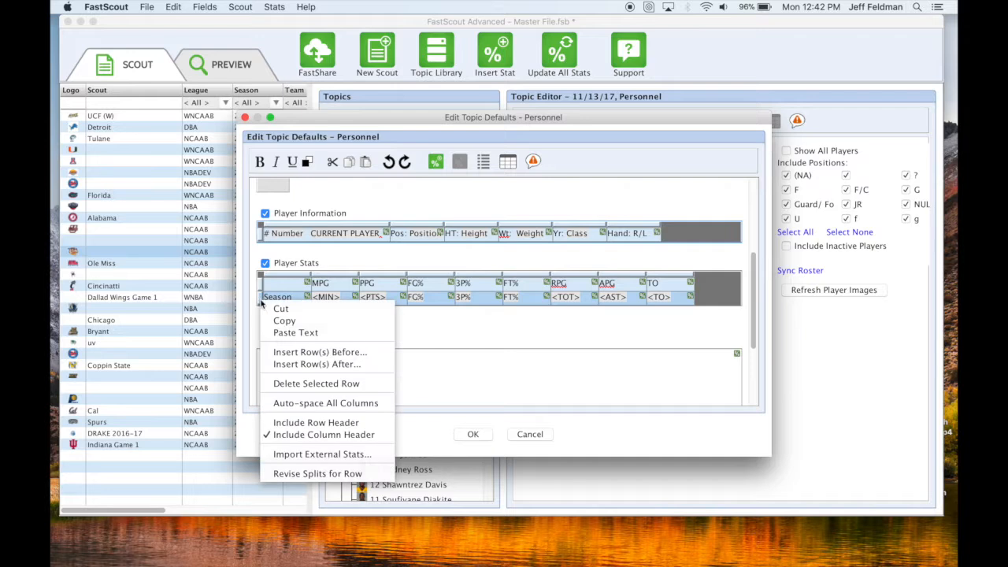
{"action": "left_click", "coordinate": [295, 363]}
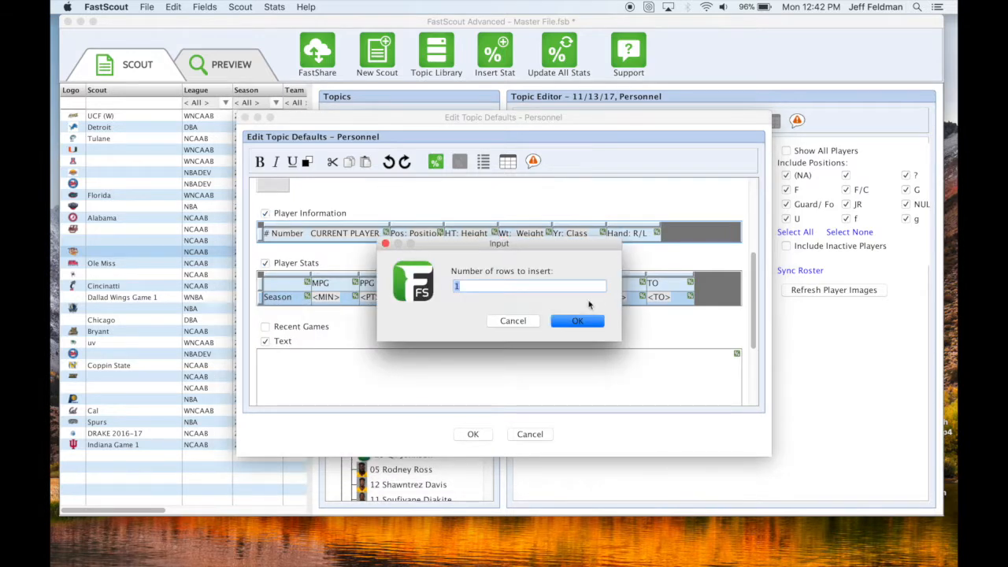
{"action": "left_click", "coordinate": [581, 321]}
{"action": "left_click", "coordinate": [435, 320]}
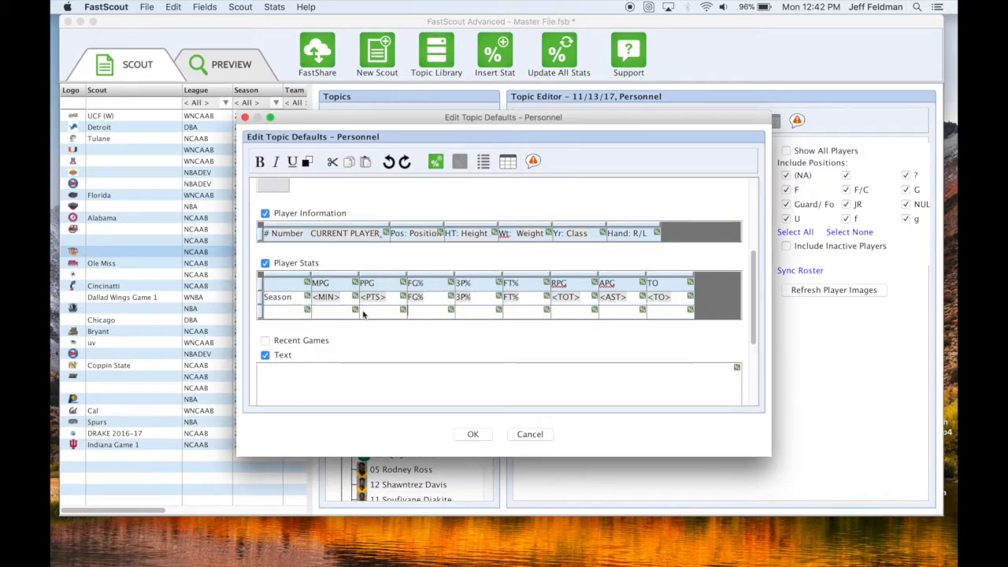
Copy the Season row of the Player Stats table into the empty row below, without clearing the table's contents
{"action": "left_click", "coordinate": [267, 307]}
{"action": "right_click", "coordinate": [268, 307]}
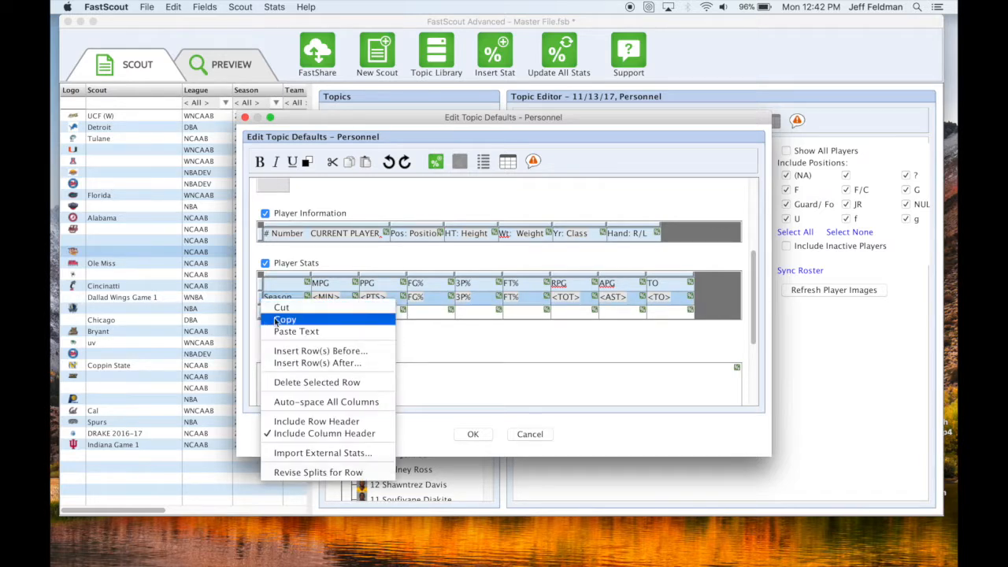
{"action": "left_click", "coordinate": [276, 319]}
{"action": "left_click", "coordinate": [264, 311]}
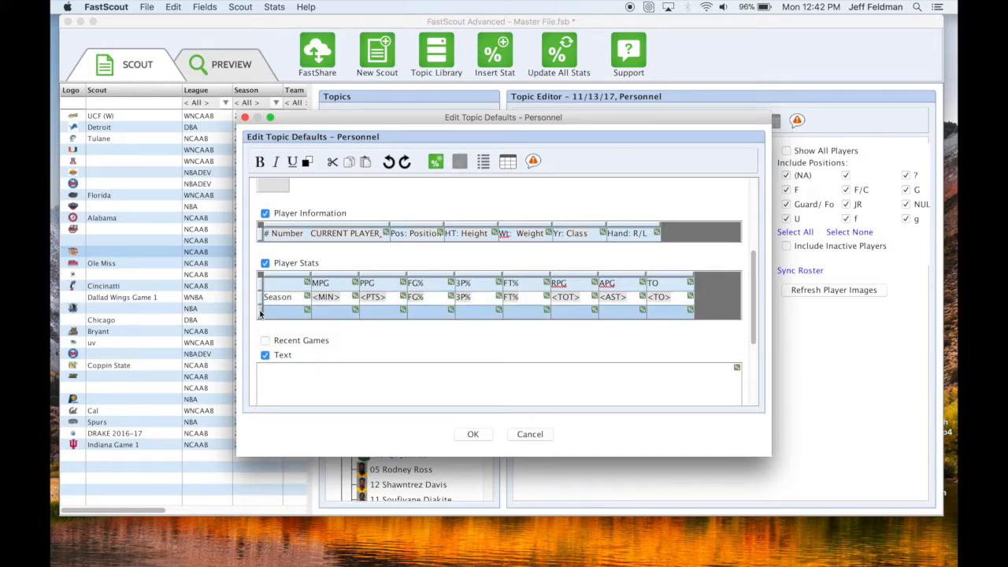
{"action": "right_click", "coordinate": [265, 313]}
{"action": "left_click", "coordinate": [283, 343]}
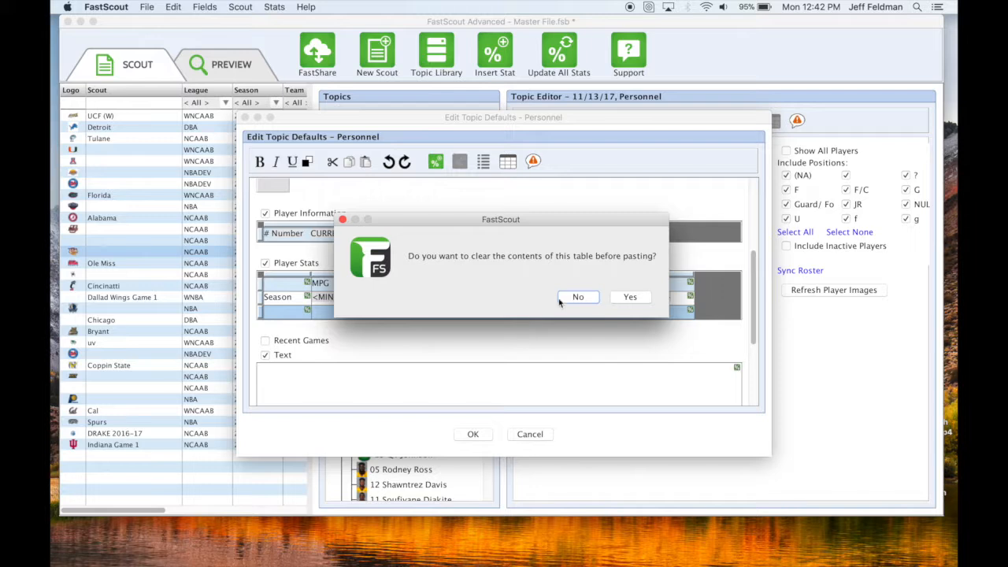
{"action": "left_click", "coordinate": [576, 298]}
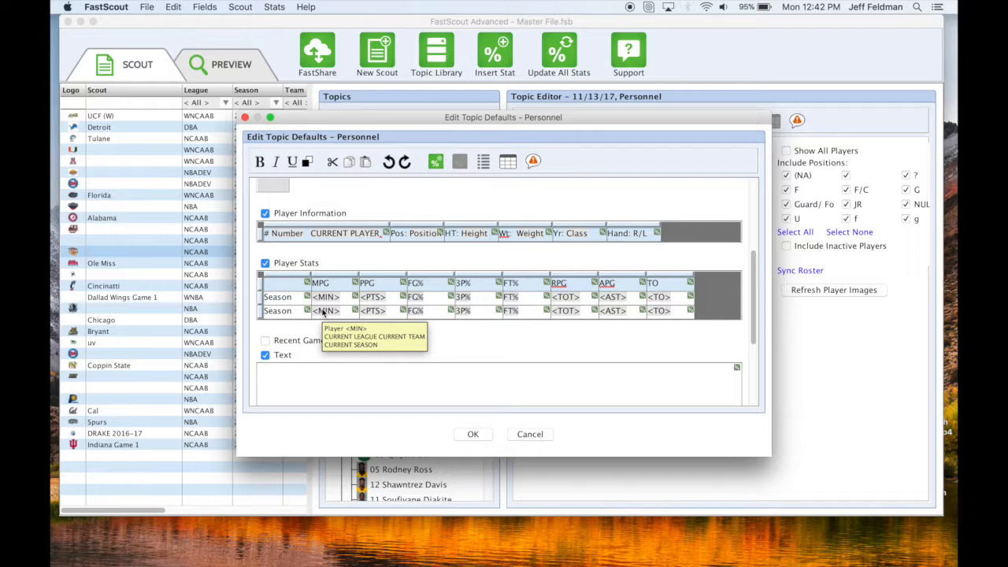
Relabel the first Player Stats row as 17-18 and the second as 16-17
{"action": "left_click_drag", "start_coordinate": [292, 300], "coordinate": [261, 303]}
{"action": "type", "text": "17-18"}
{"action": "left_click_drag", "start_coordinate": [293, 311], "coordinate": [254, 313]}
{"action": "type", "text": "16-17"}
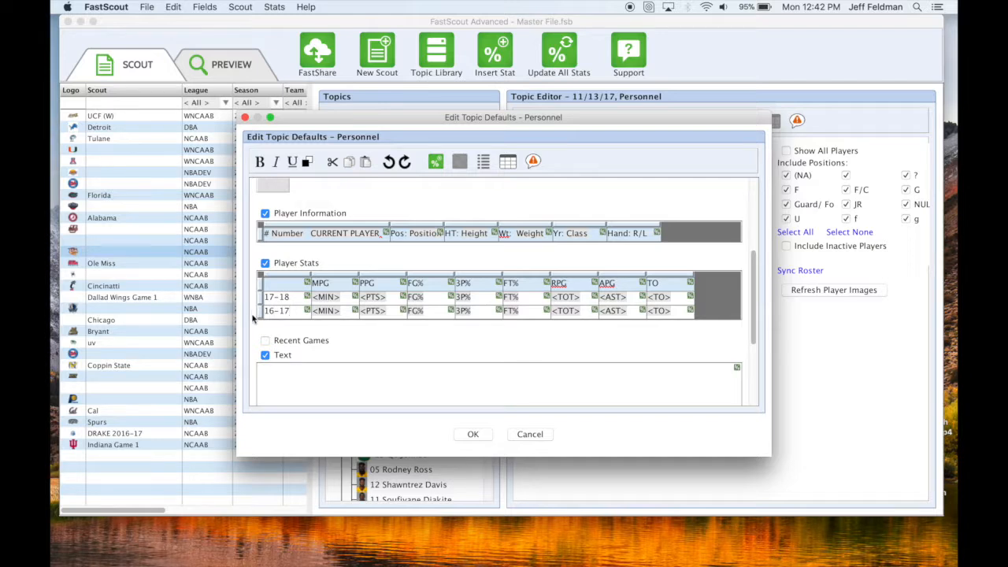
Revise the splits of the 16-17 row in the default Player Stats table to use the 2016-2017 season
{"action": "mouse_move", "coordinate": [294, 314]}
{"action": "left_mouse_down"}
{"action": "mouse_move", "coordinate": [261, 316]}
{"action": "mouse_move", "coordinate": [288, 315]}
{"action": "left_mouse_up"}
{"action": "left_click", "coordinate": [261, 313]}
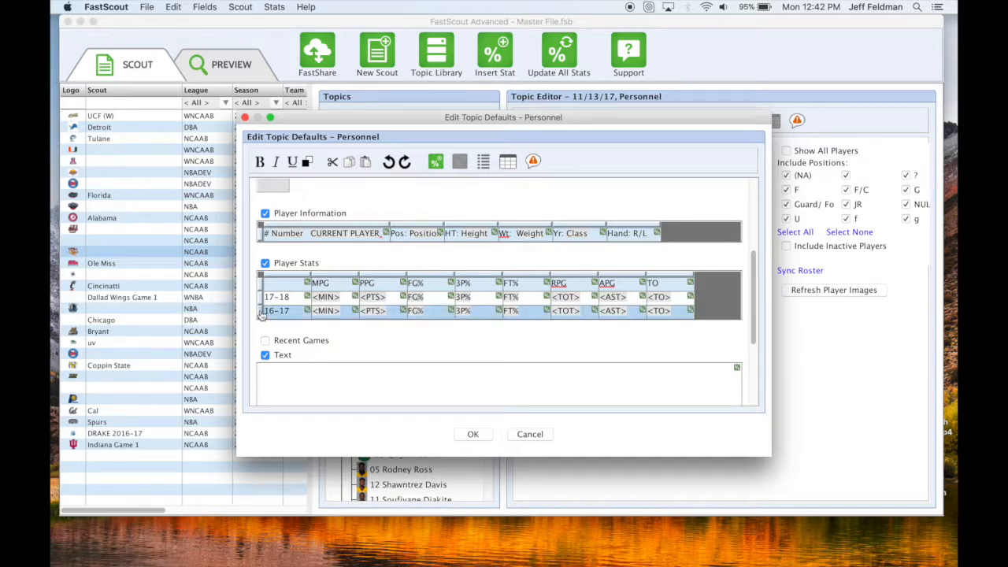
{"action": "right_click", "coordinate": [261, 314]}
{"action": "right_click", "coordinate": [261, 313]}
{"action": "right_click", "coordinate": [261, 313]}
{"action": "left_click", "coordinate": [312, 488]}
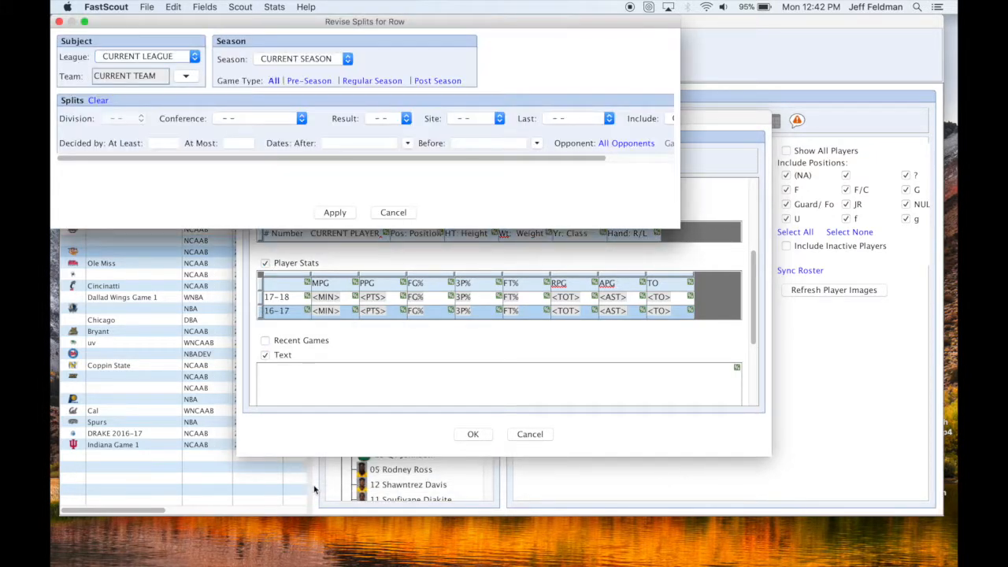
{"action": "left_click_drag", "start_coordinate": [358, 25], "coordinate": [433, 102]}
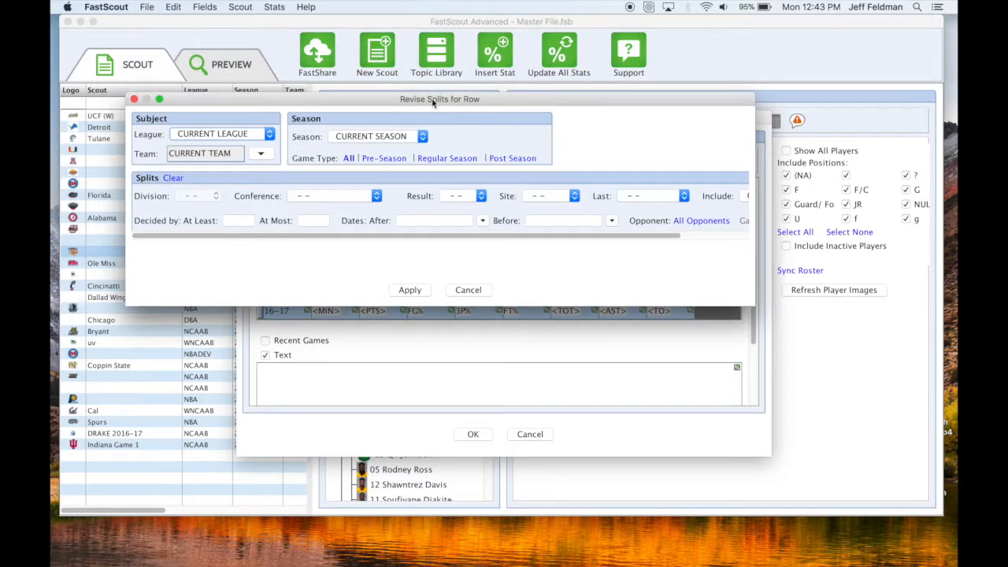
{"action": "left_click_drag", "start_coordinate": [754, 306], "coordinate": [848, 333]}
{"action": "left_click", "coordinate": [392, 135]}
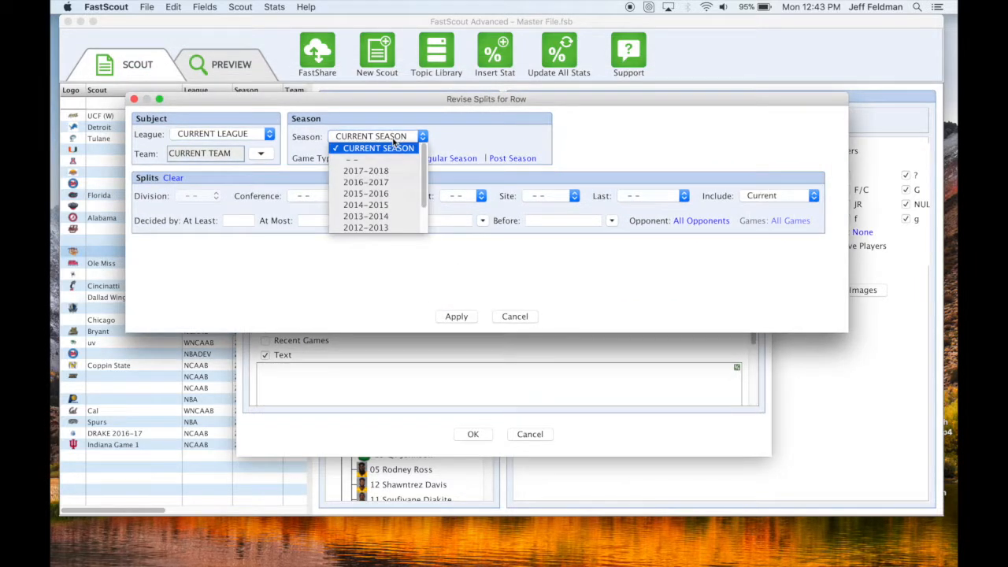
{"action": "left_click", "coordinate": [378, 151]}
{"action": "left_click", "coordinate": [369, 181]}
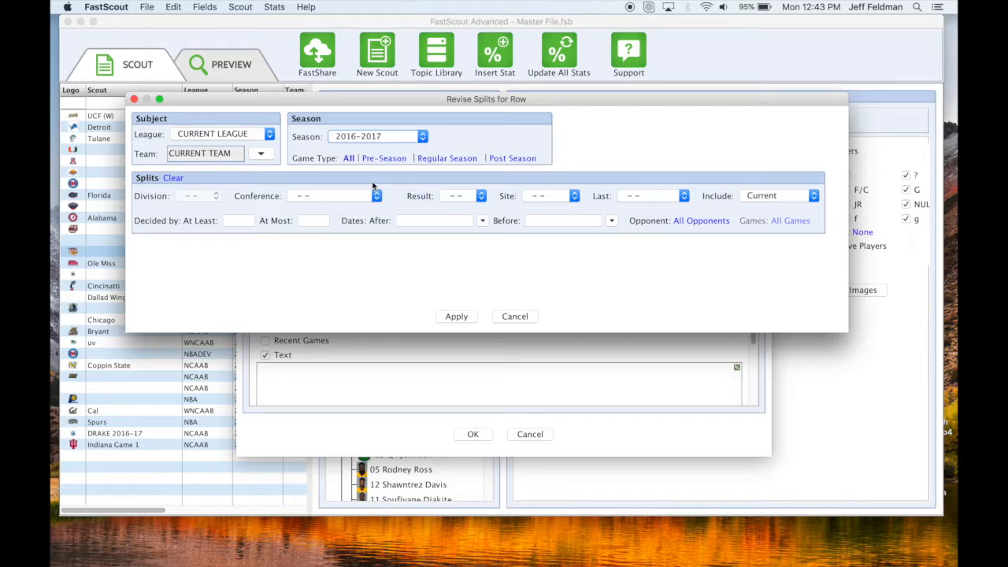
Look through the Last games and Conference split options for the 16-17 row without selecting any
{"action": "left_click", "coordinate": [639, 198]}
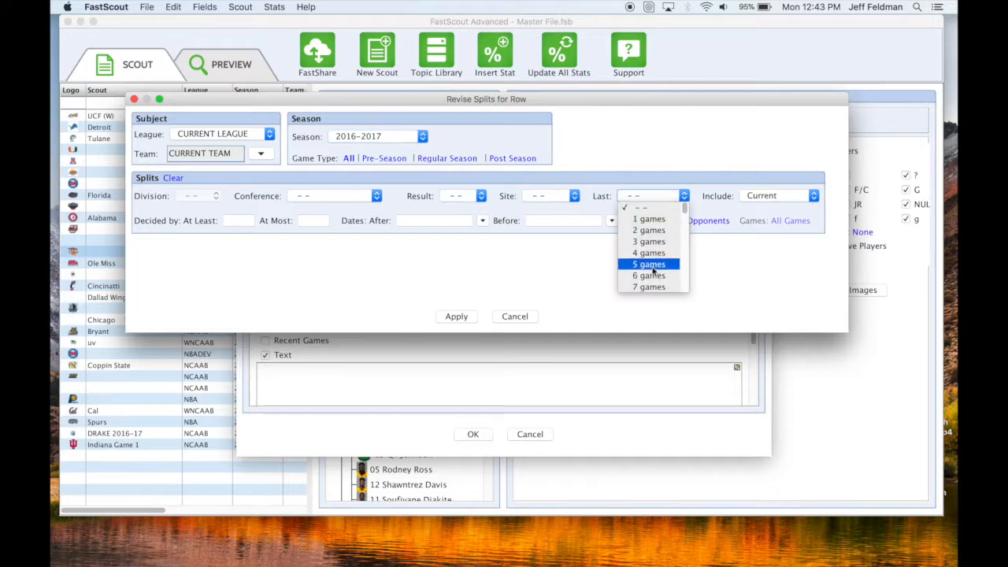
{"action": "left_click", "coordinate": [512, 266]}
{"action": "left_click", "coordinate": [318, 197]}
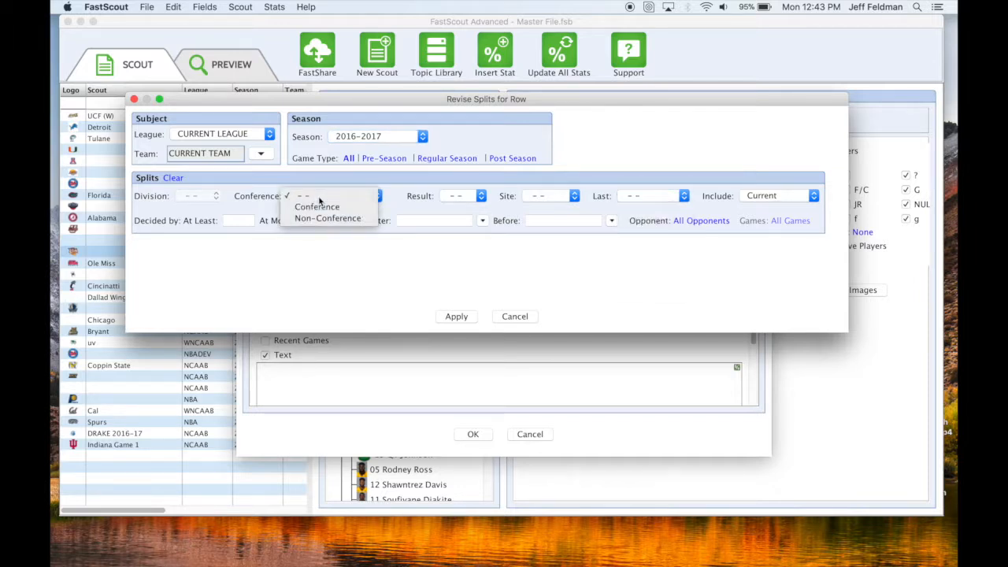
{"action": "left_click", "coordinate": [260, 189]}
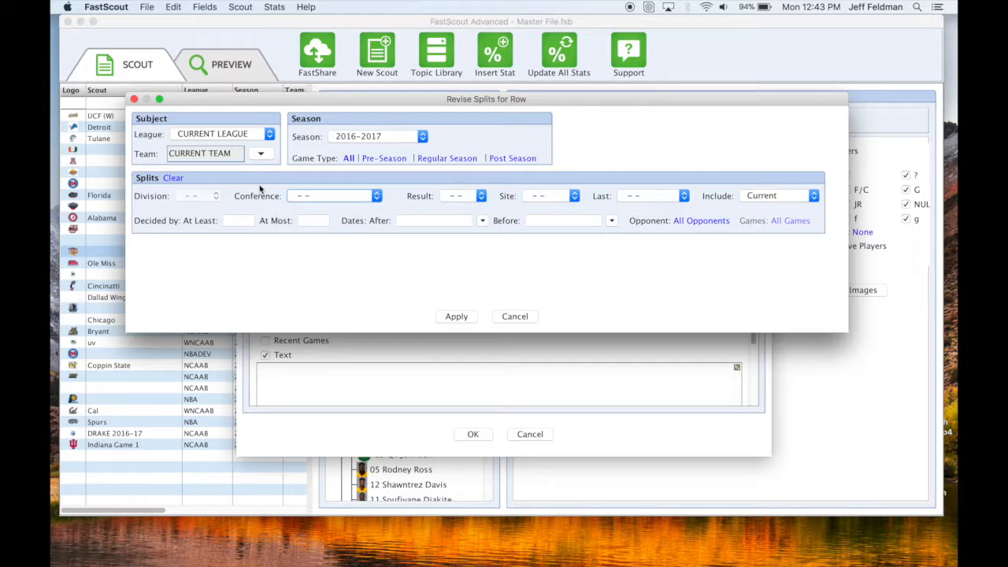
Apply the revised row splits and save the Personnel topic defaults
{"action": "left_click", "coordinate": [456, 316]}
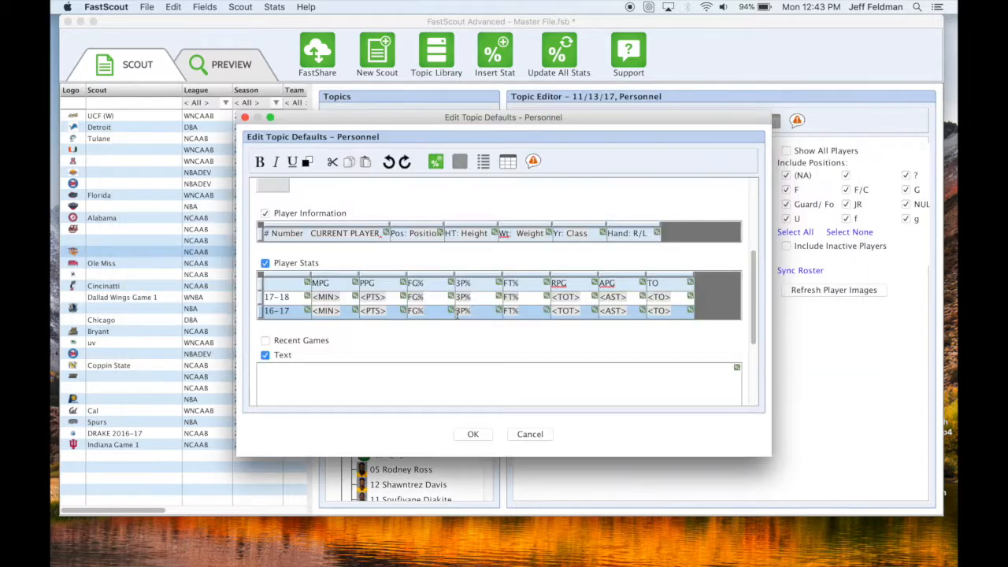
{"action": "left_click", "coordinate": [471, 433]}
{"action": "left_click", "coordinate": [592, 298]}
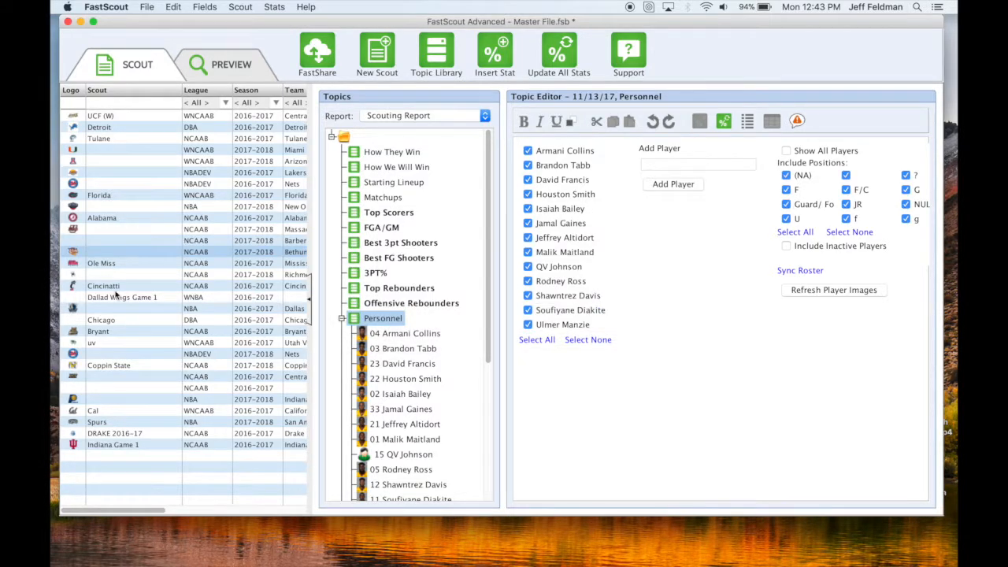
Set the Bethune-Cookman scout's Stat Season to 2017-2018
{"action": "double_click", "coordinate": [134, 255]}
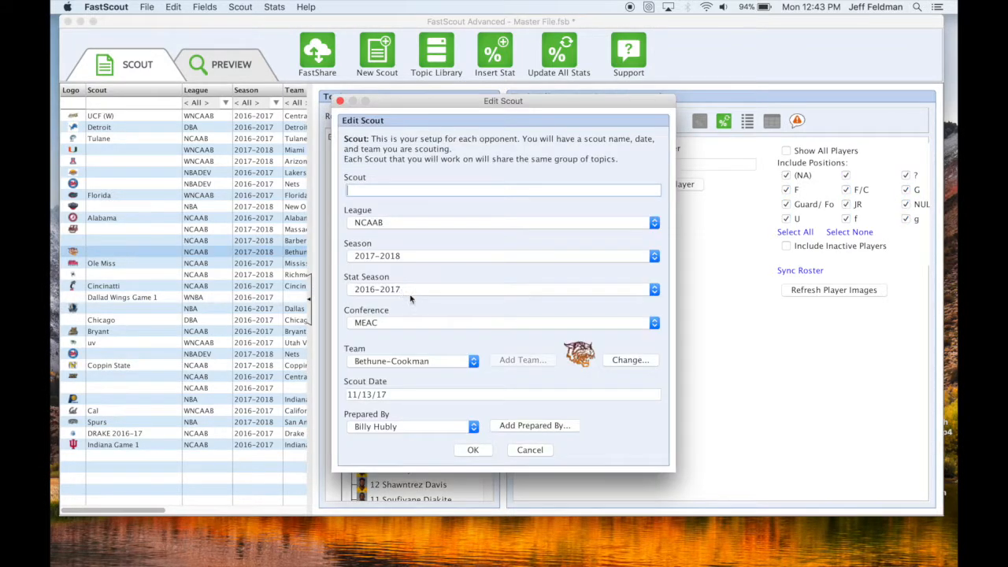
{"action": "left_click", "coordinate": [414, 292]}
{"action": "left_click", "coordinate": [405, 300]}
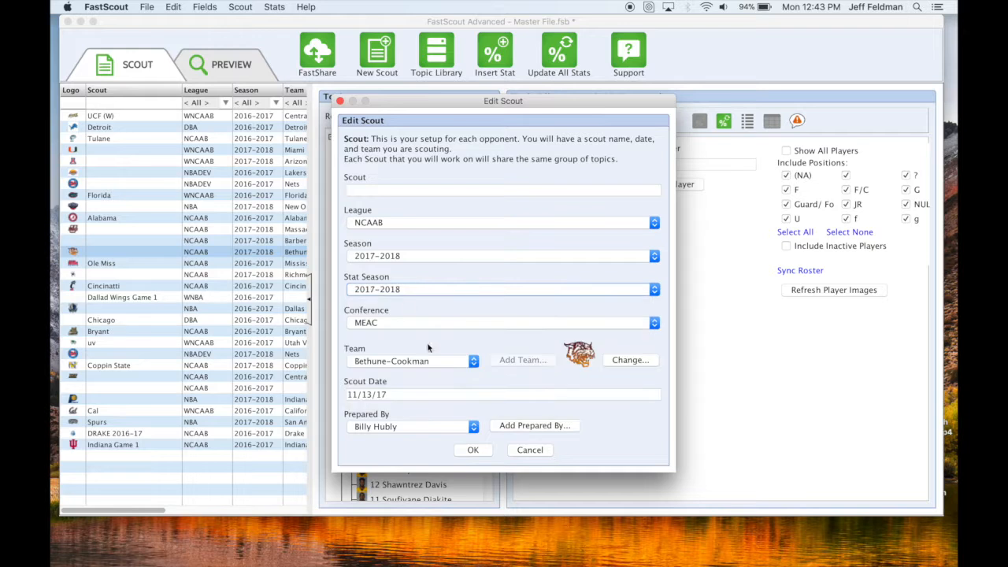
{"action": "left_click", "coordinate": [472, 450]}
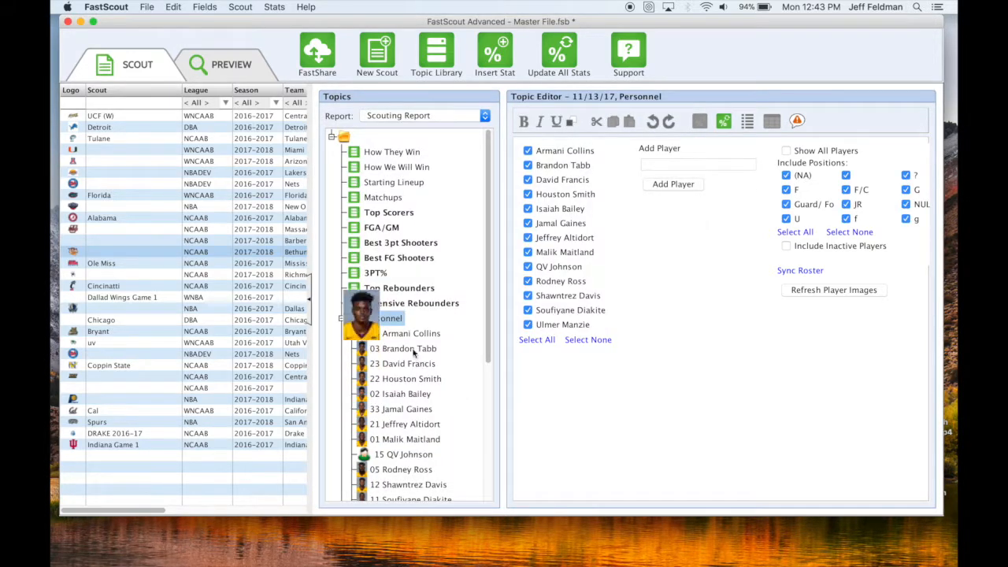
Update all stats in the scout, agreeing to rebuild all Recent Games tables
{"action": "left_click", "coordinate": [563, 52]}
{"action": "left_click", "coordinate": [635, 297]}
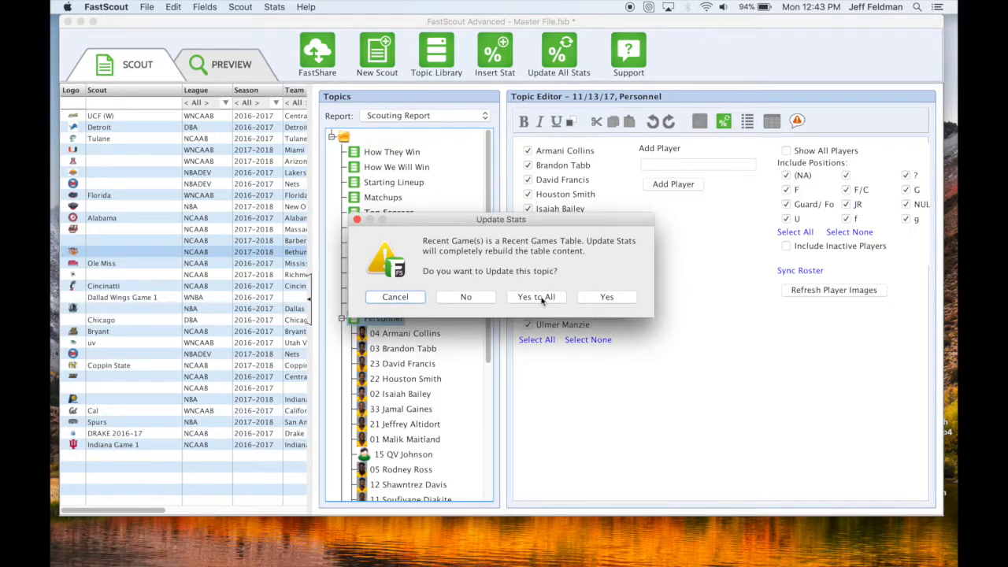
{"action": "left_click", "coordinate": [533, 297]}
{"action": "left_click", "coordinate": [532, 297]}
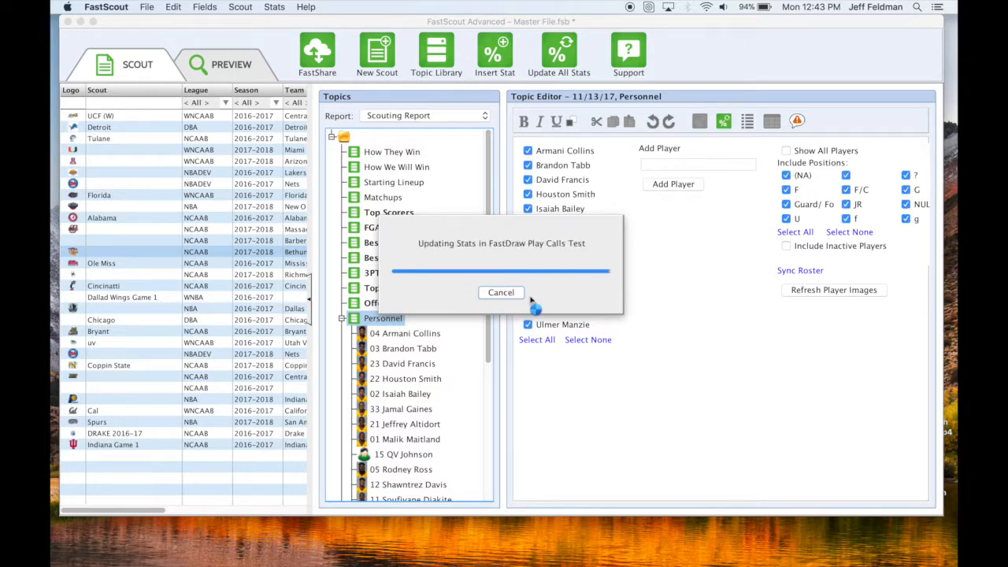
Check player #4's Player Stats table and the Bethune-Cookman scout's Stat Season setting without changing it
{"action": "left_click", "coordinate": [402, 335]}
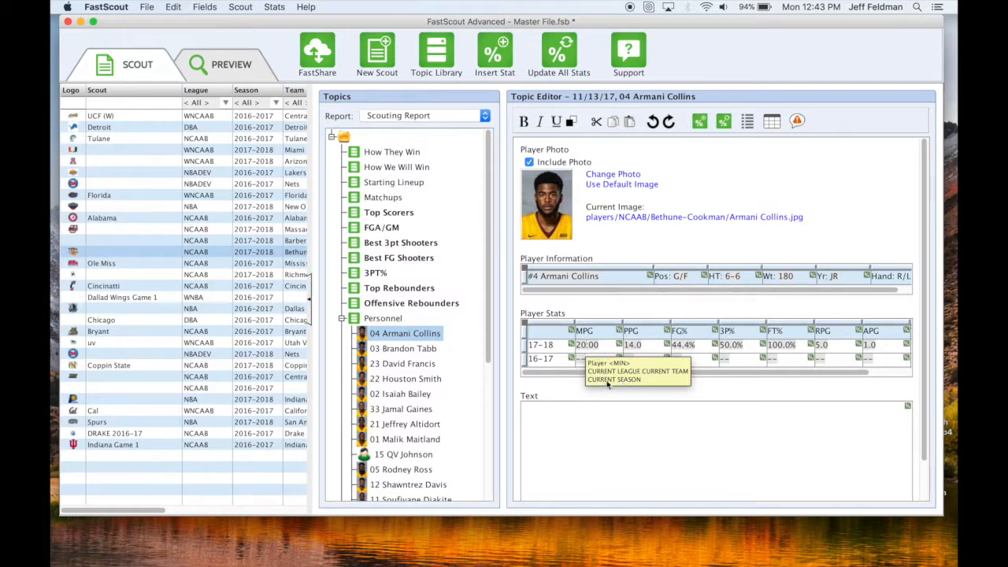
{"action": "double_click", "coordinate": [173, 251]}
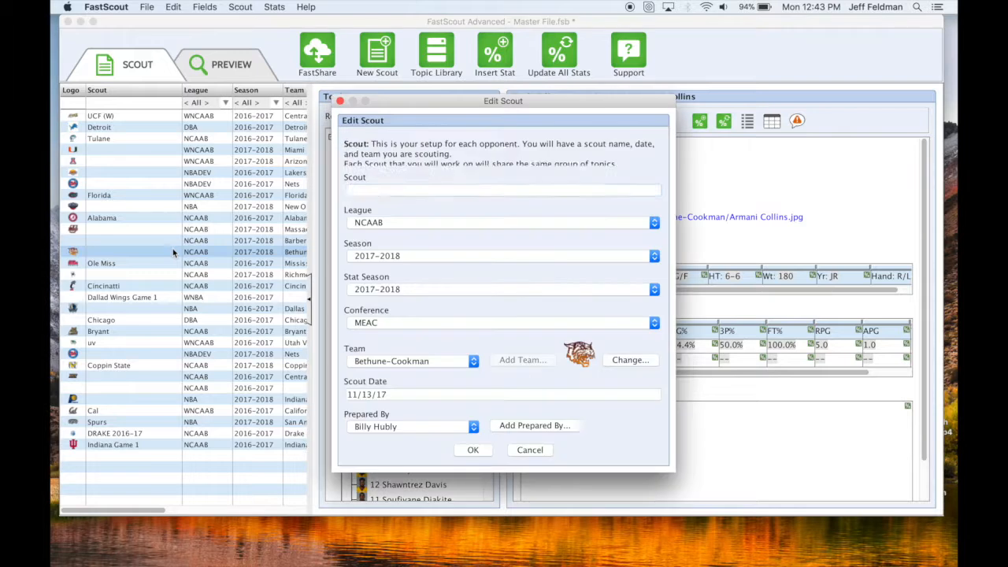
{"action": "left_click", "coordinate": [373, 291]}
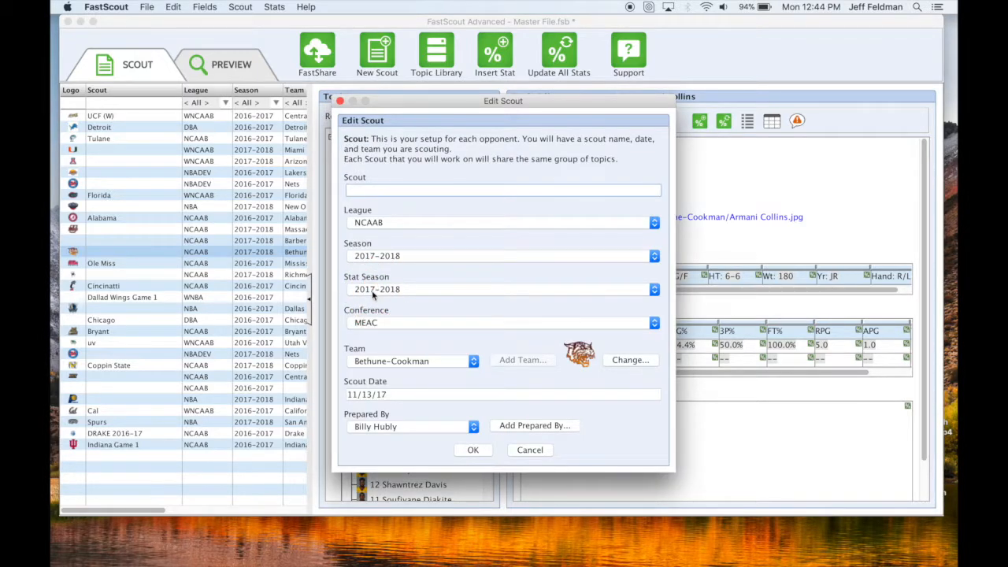
{"action": "left_click", "coordinate": [520, 452]}
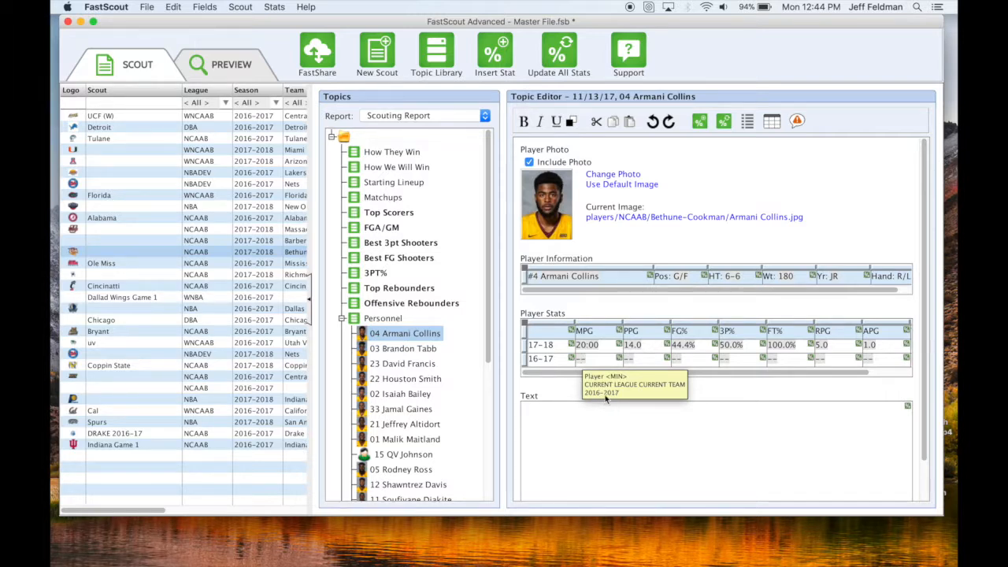
Compare the 17-18 and 16-17 rows on the Personnel pages of players #3, #23 and #22
{"action": "left_click", "coordinate": [405, 348]}
{"action": "left_click", "coordinate": [422, 366]}
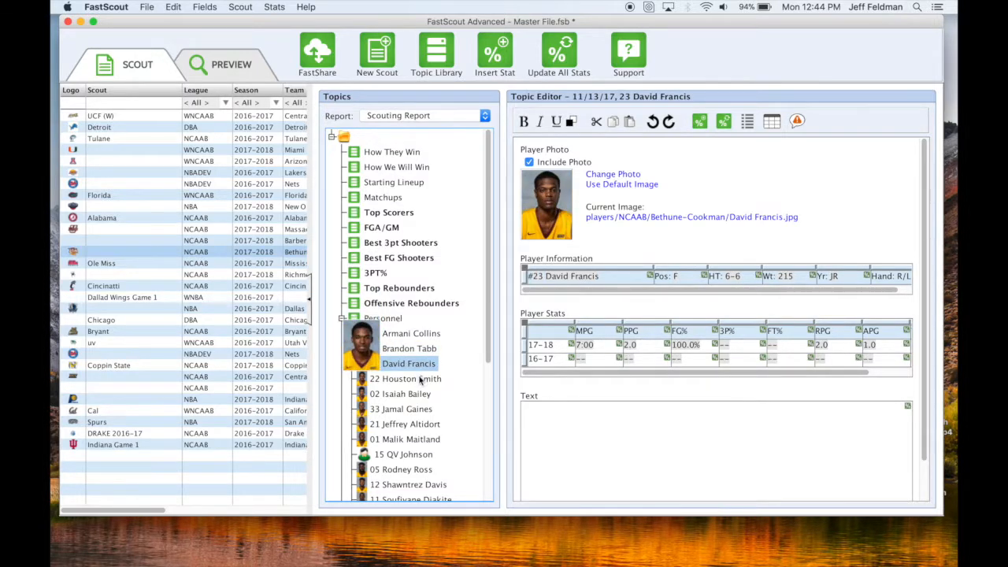
{"action": "left_click", "coordinate": [420, 381]}
{"action": "left_click", "coordinate": [413, 391]}
{"action": "left_click", "coordinate": [411, 384]}
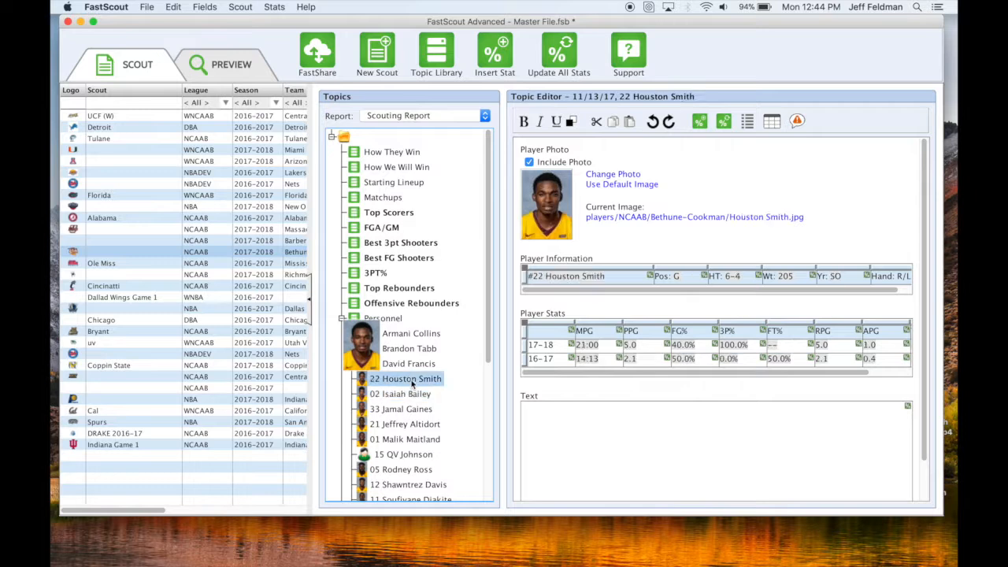
Browse the Mid-American and Mountain West team choices in the splits of player #23's 16-17 row, then cancel the revision
{"action": "left_click", "coordinate": [413, 365]}
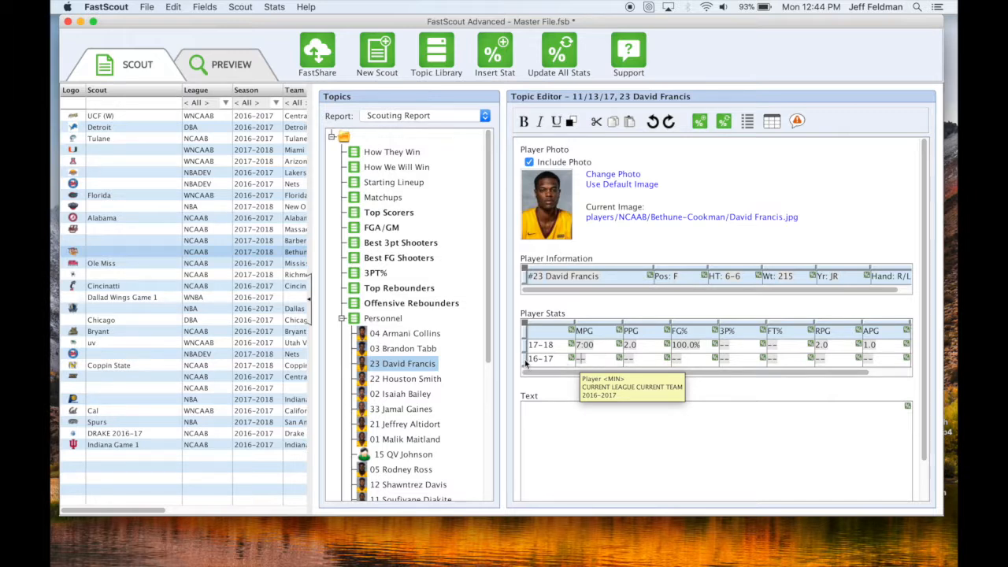
{"action": "left_click", "coordinate": [524, 361]}
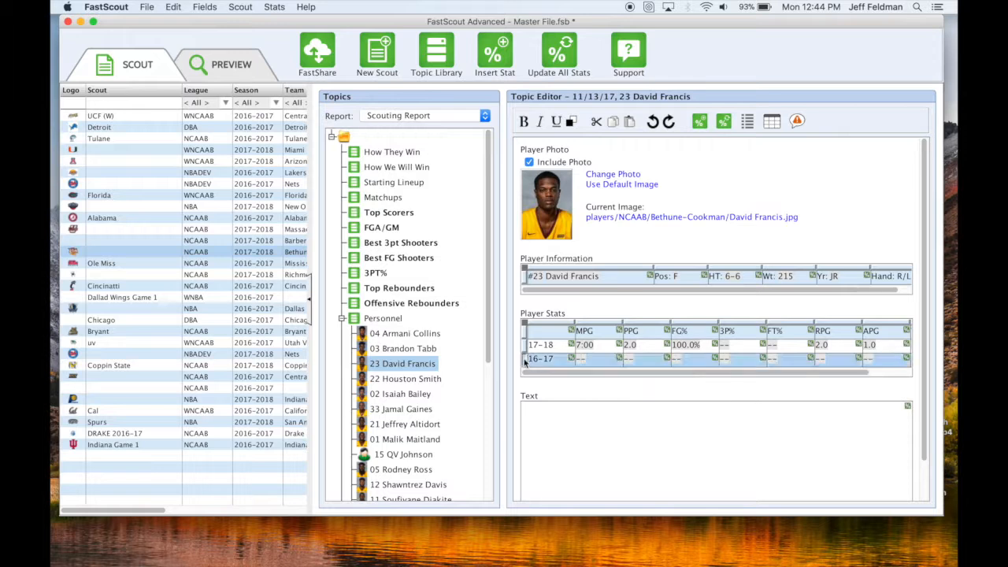
{"action": "right_click", "coordinate": [524, 360]}
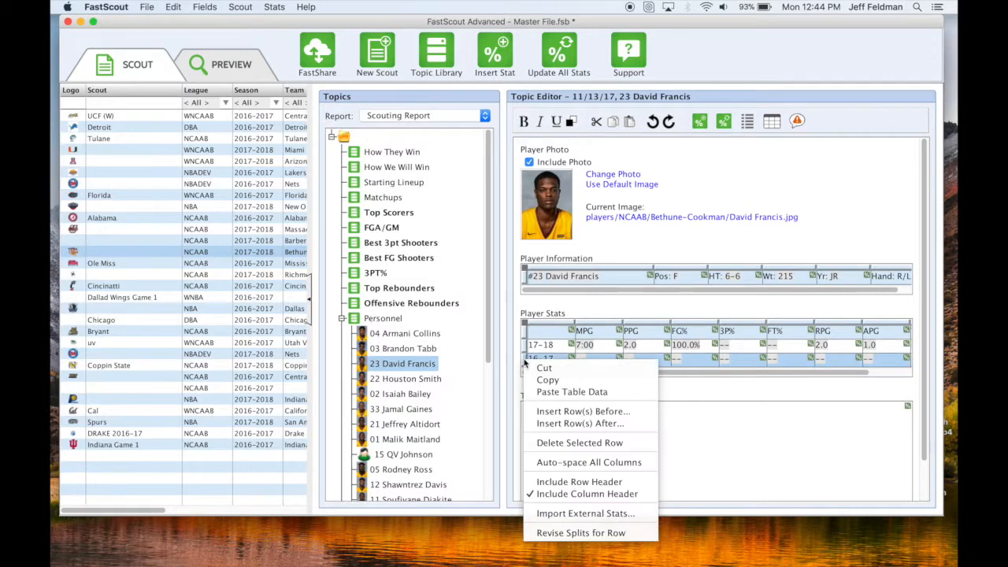
{"action": "left_click", "coordinate": [580, 533]}
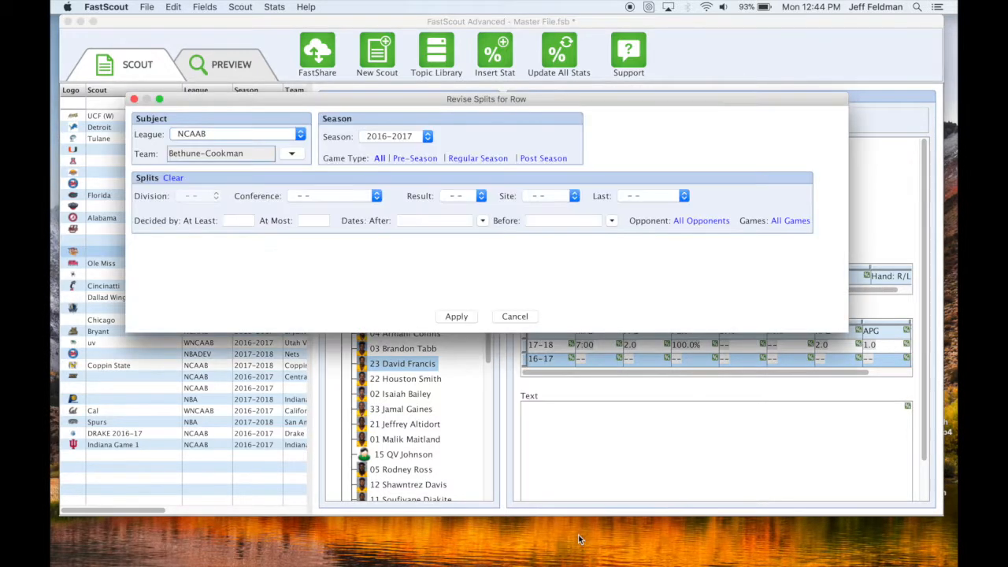
{"action": "left_click", "coordinate": [291, 154]}
{"action": "mouse_move", "coordinate": [291, 180]}
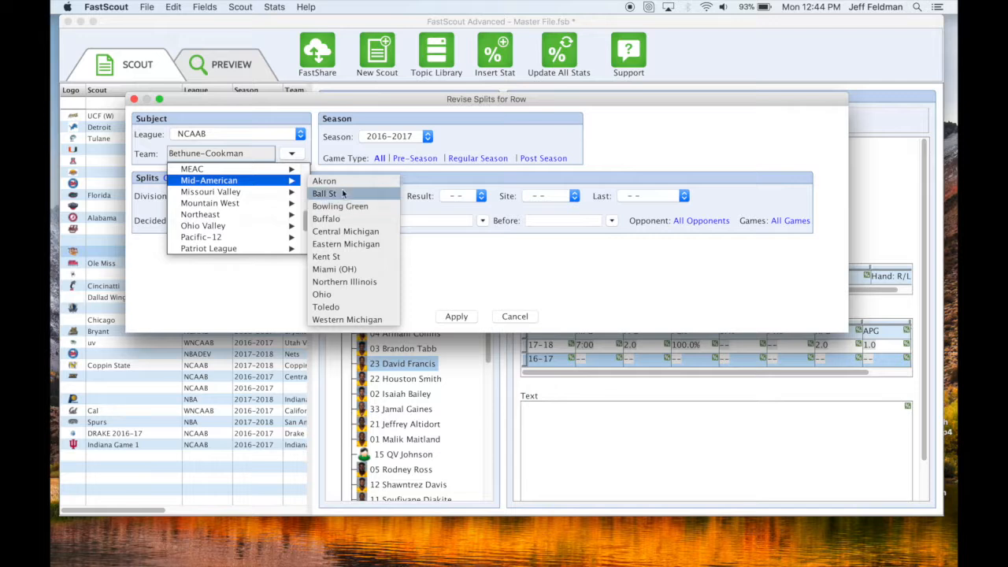
{"action": "mouse_move", "coordinate": [244, 173]}
{"action": "mouse_move", "coordinate": [248, 204]}
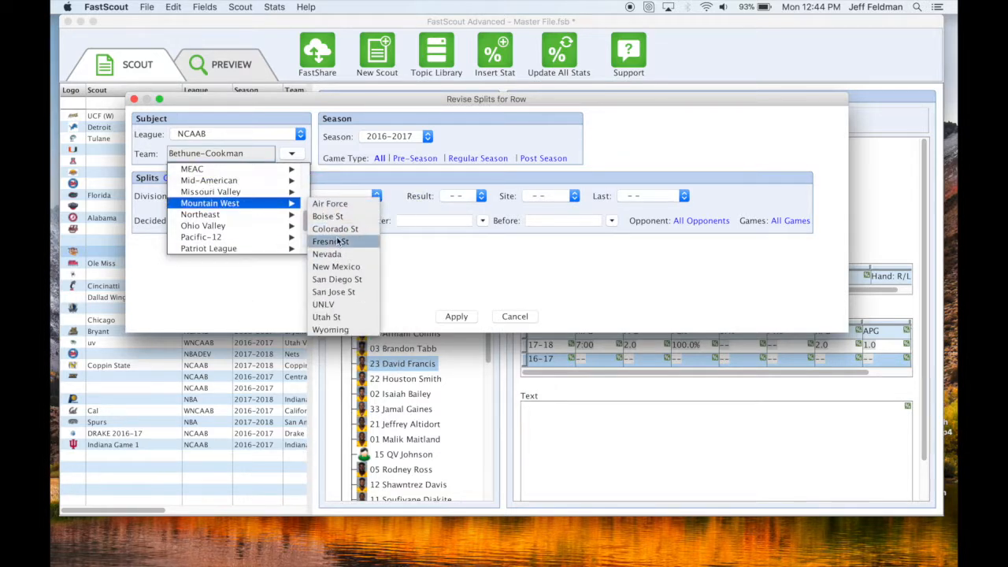
{"action": "left_click", "coordinate": [298, 271]}
{"action": "left_click", "coordinate": [513, 316]}
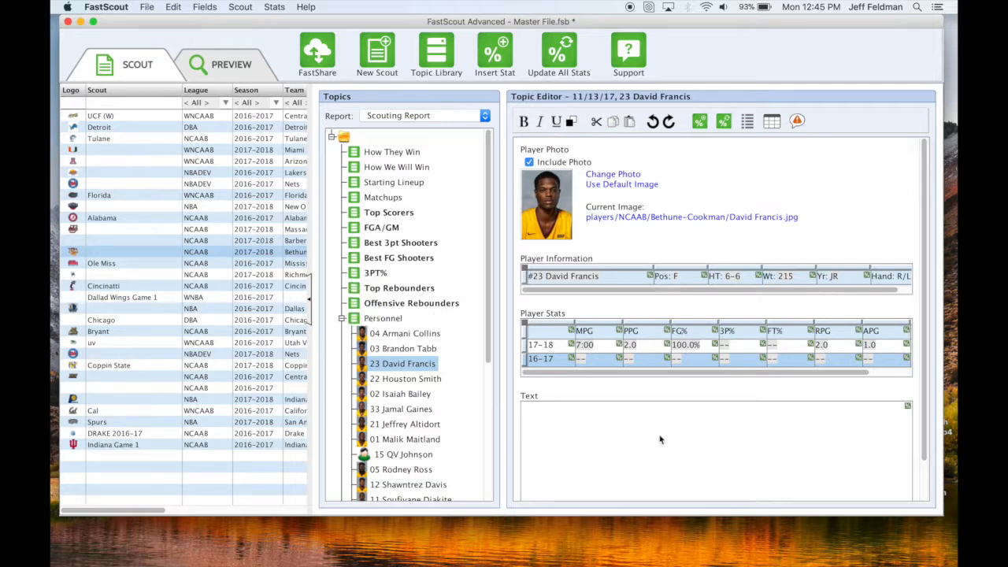
Check the split source of player #23's 17-18 minutes and open the Personnel topic defaults
{"action": "mouse_move", "coordinate": [582, 345]}
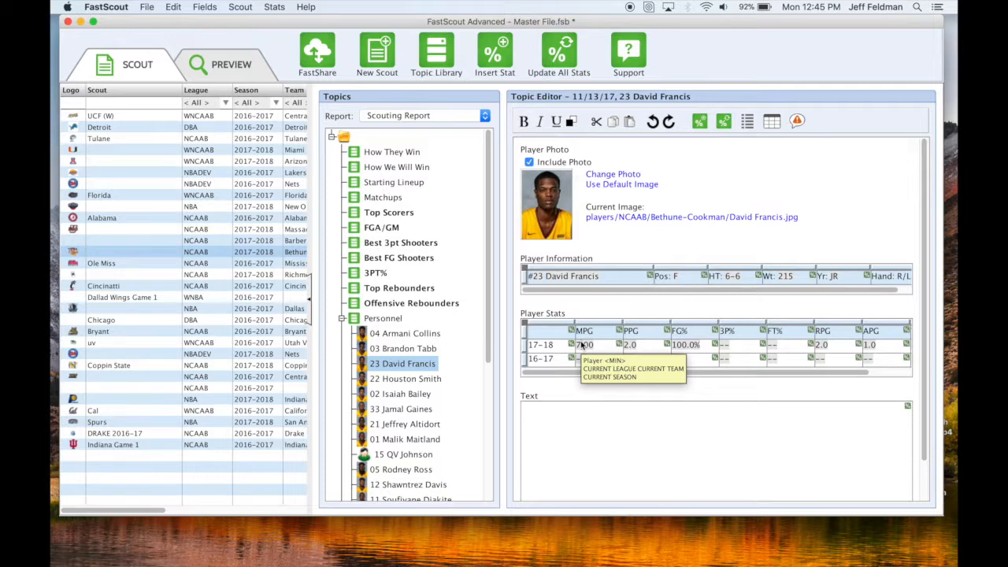
{"action": "right_click", "coordinate": [382, 319]}
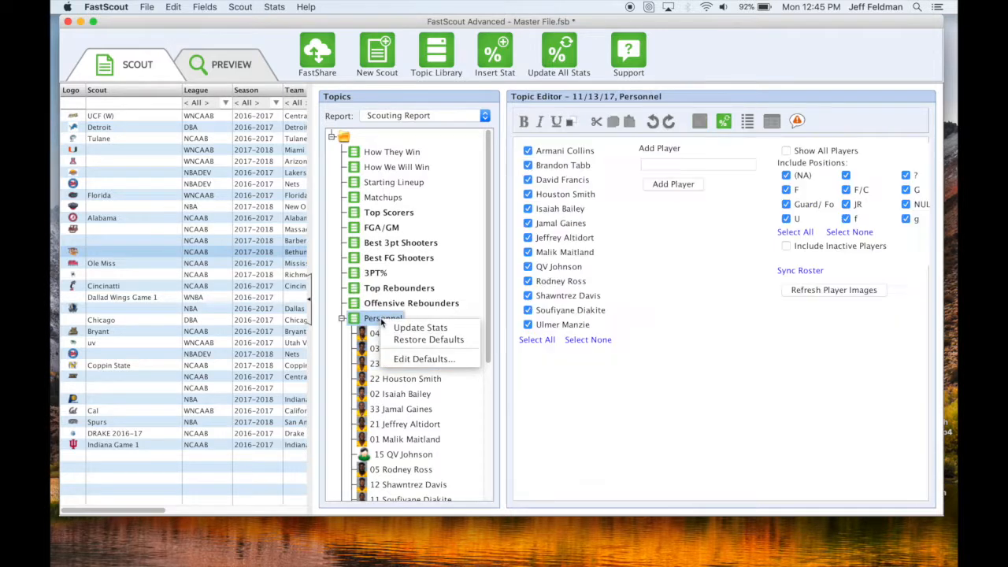
{"action": "left_click", "coordinate": [416, 360]}
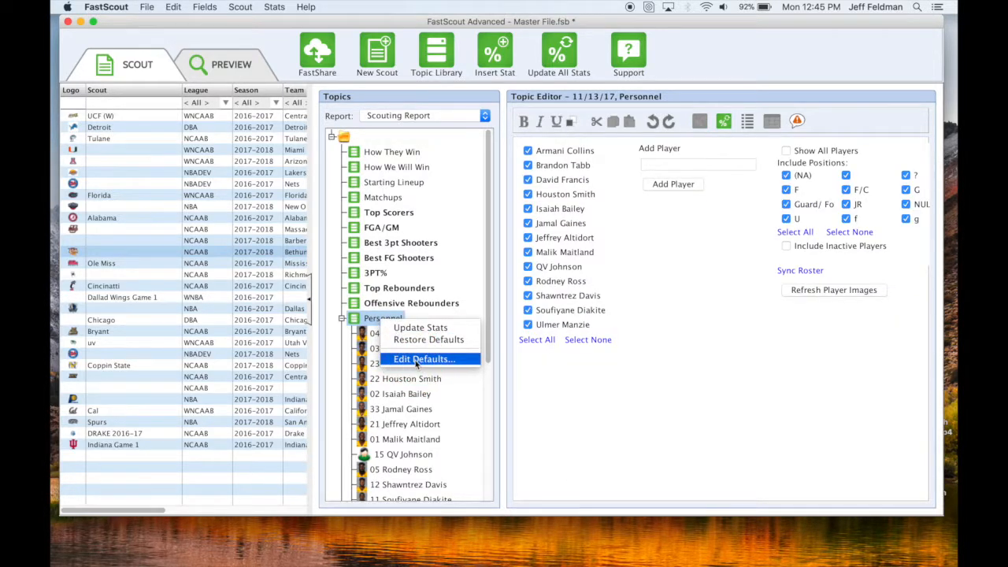